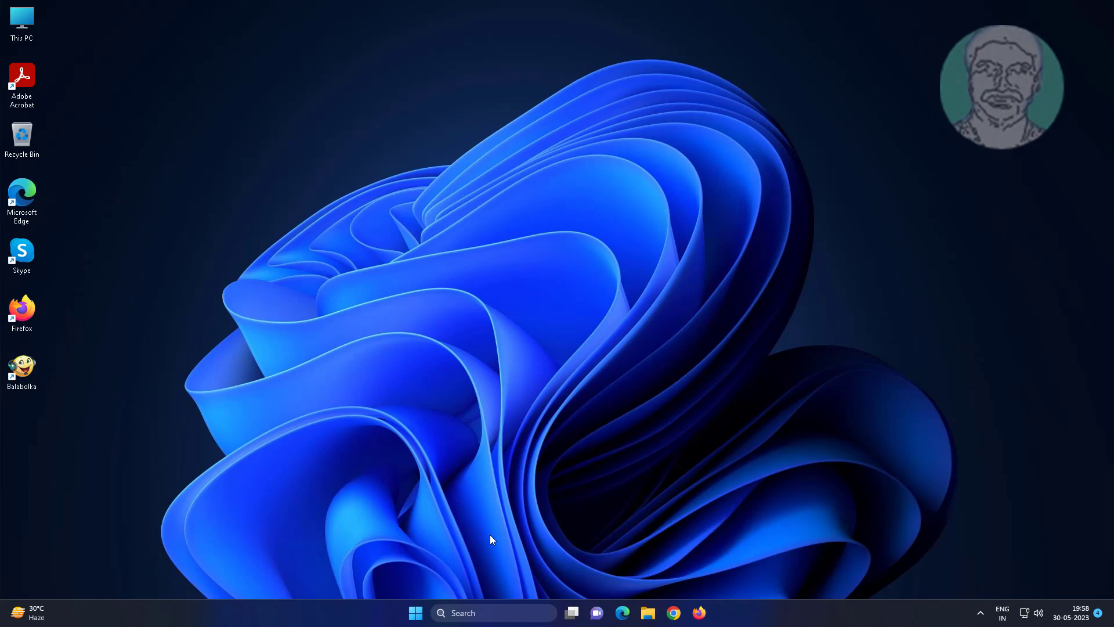
- Start Command Prompt as administrator from Windows Search and approve the UAC prompt
left_click(482, 612)
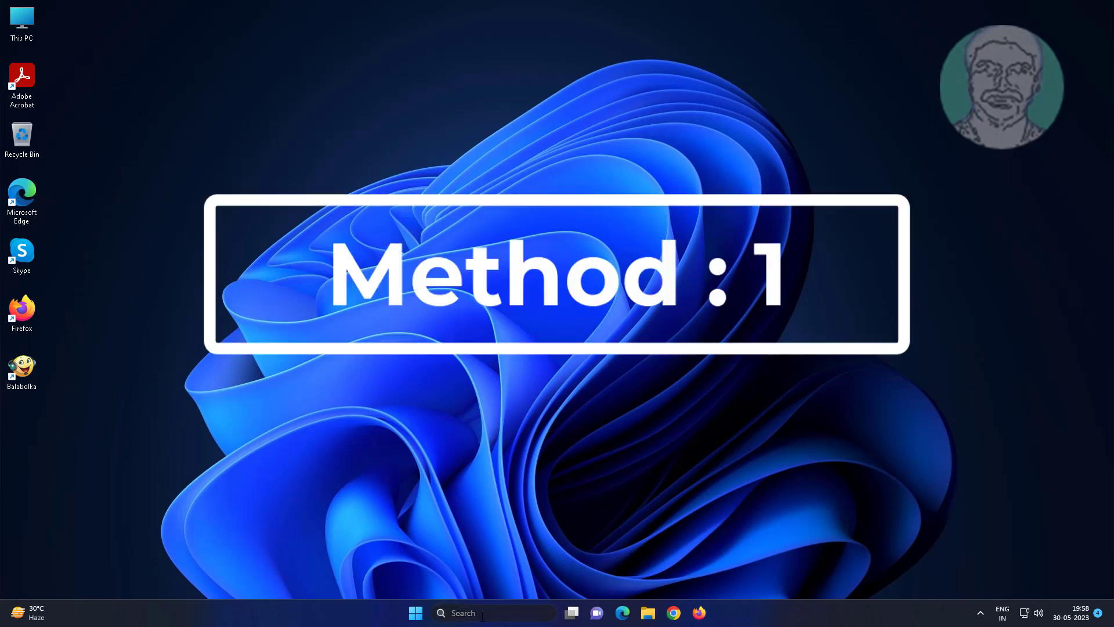
type("cmd")
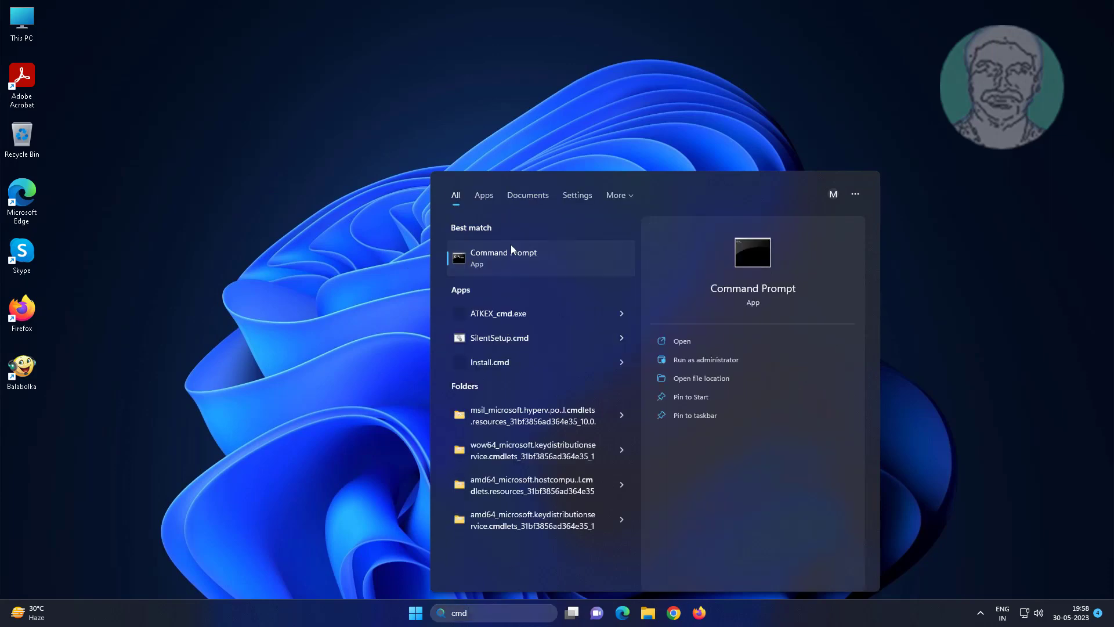
right_click(511, 245)
left_click(595, 262)
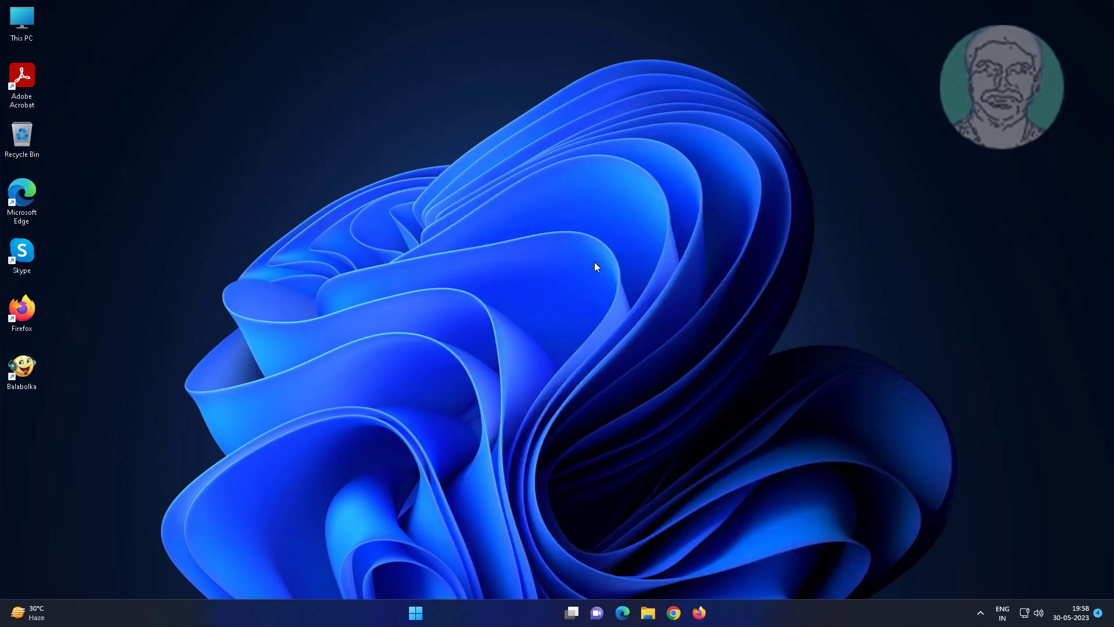
left_click(481, 401)
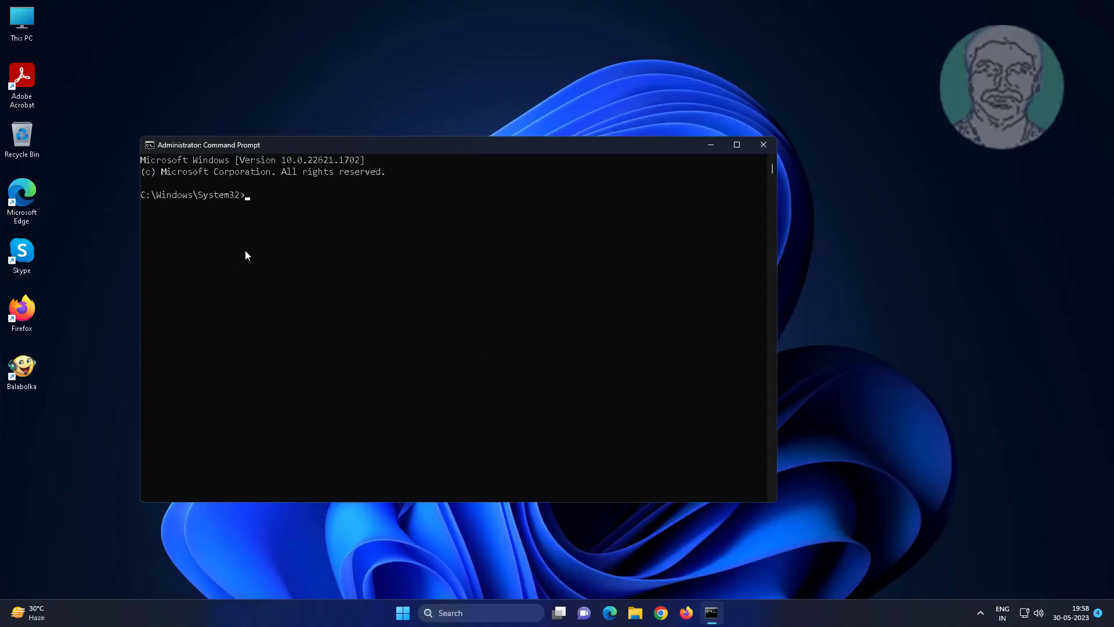
- Run whoami /user and point out the account name and its SID in the output
type("whoami /user")
key("Return")
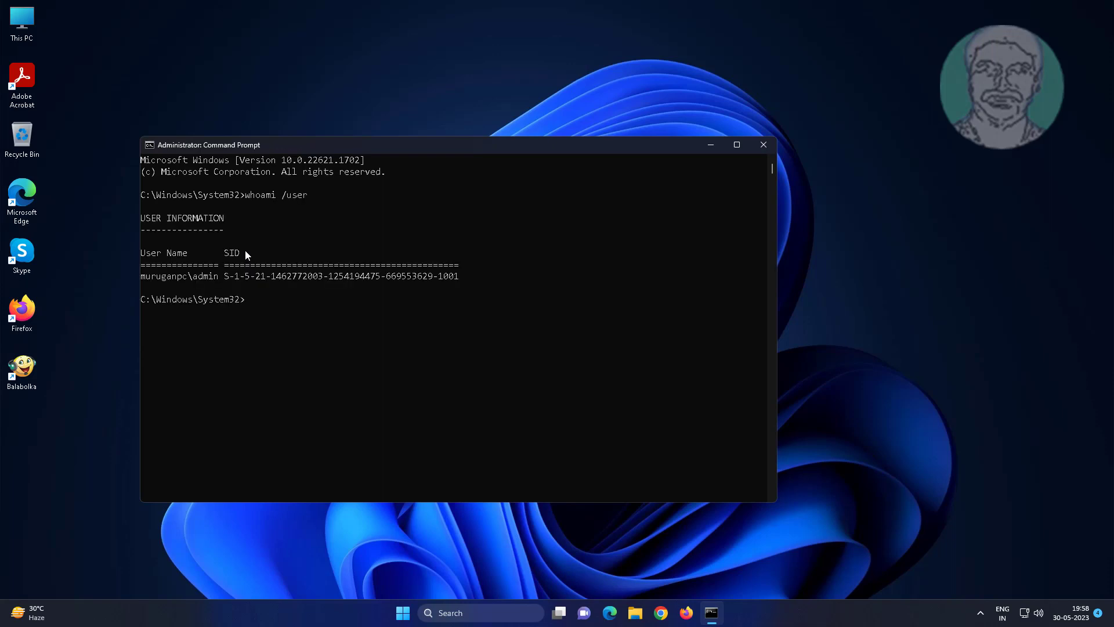
left_click_drag(309, 196, 245, 196)
left_click(383, 218)
left_click_drag(141, 279, 218, 282)
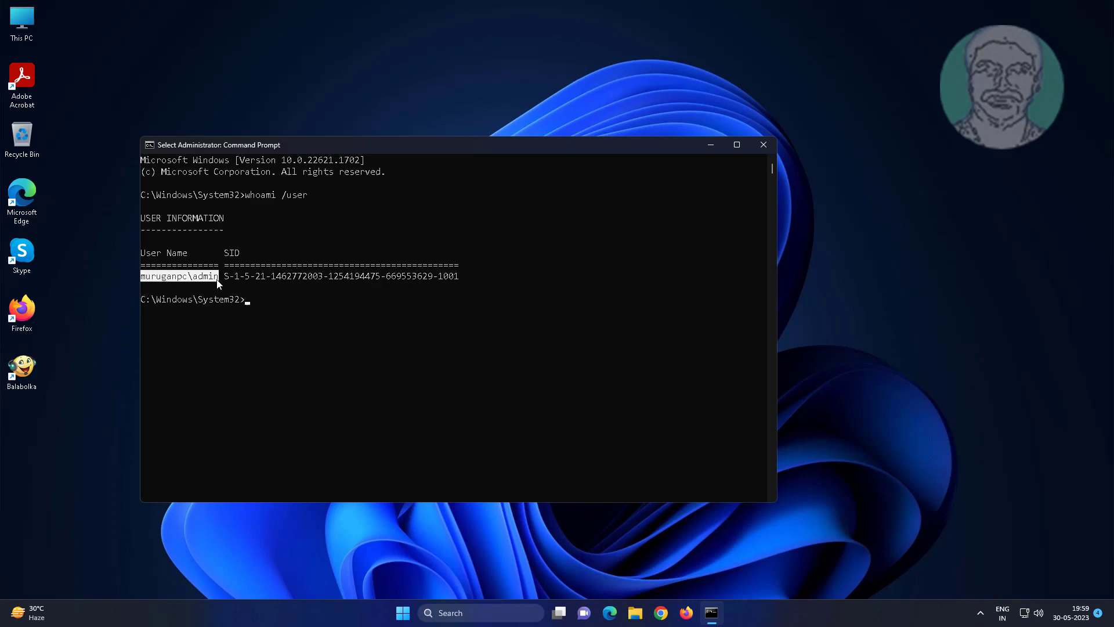
left_click(251, 298)
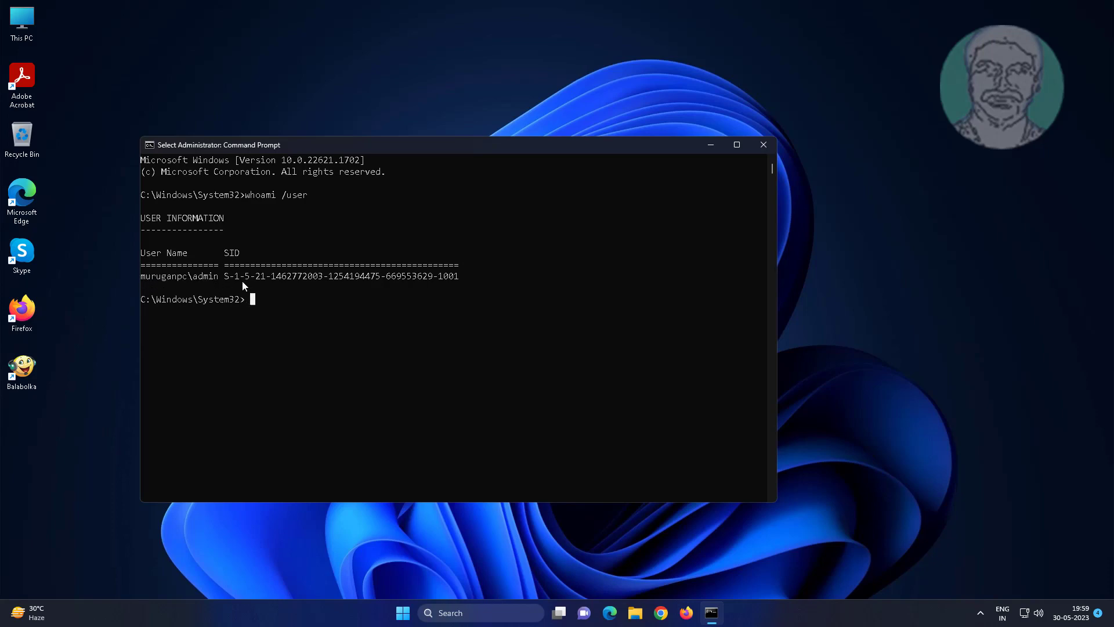
left_click(226, 276)
- Launch Registry Editor (regedit) as administrator and approve the UAC prompt
left_click(469, 614)
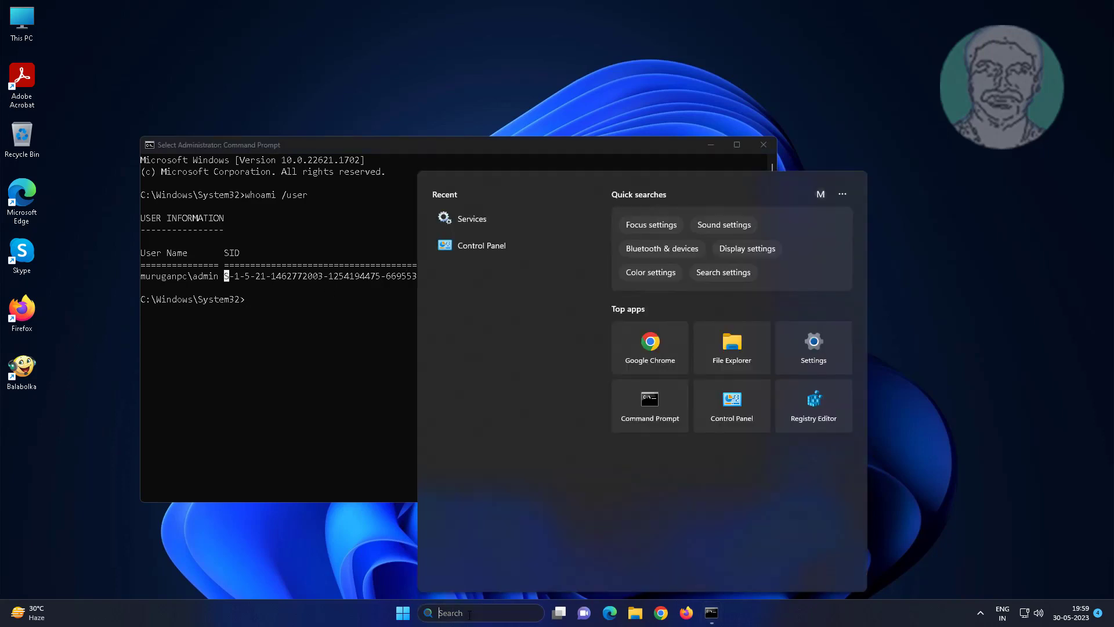
type("regedit")
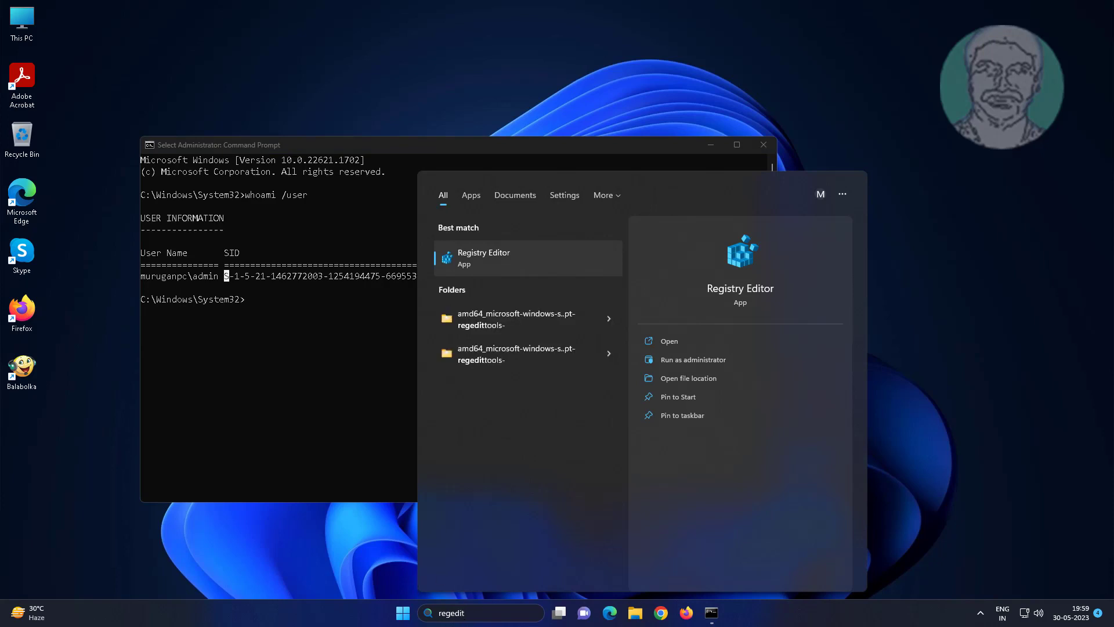
right_click(500, 258)
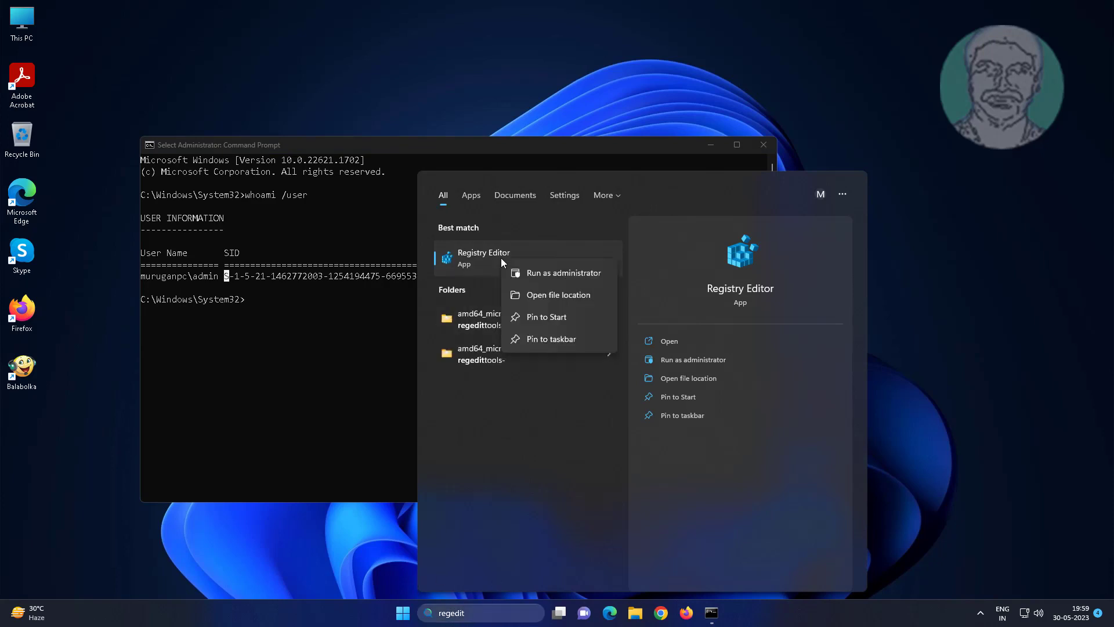
left_click(544, 273)
left_click(518, 394)
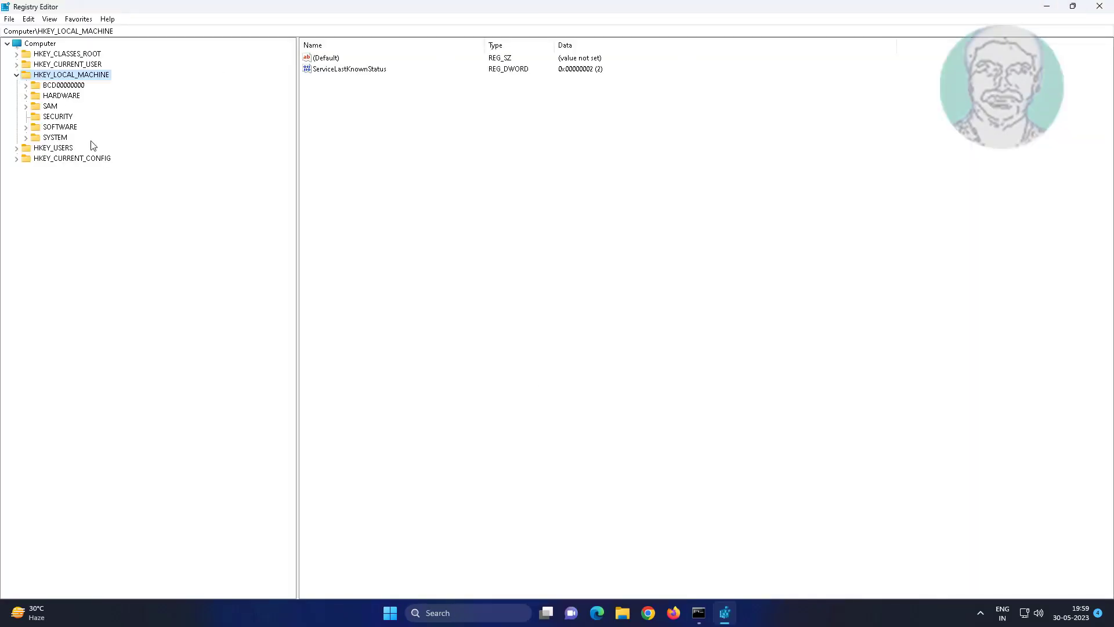
- Expand HKEY_LOCAL_MACHINE\SOFTWARE\Microsoft and jump down to the W keys
left_click(63, 127)
left_click(26, 127)
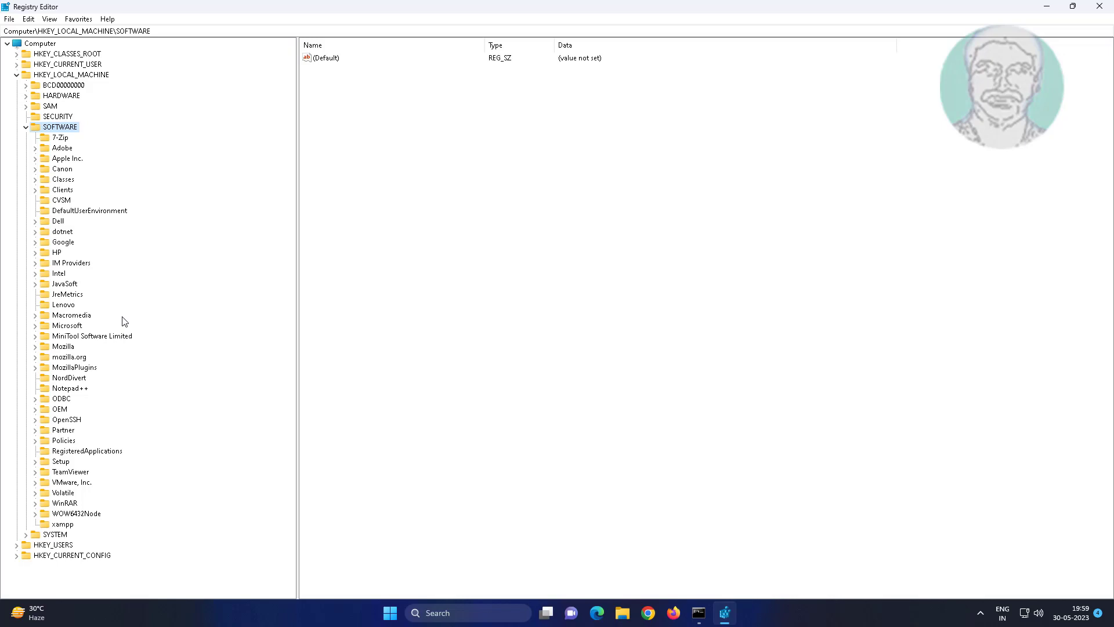
left_click(77, 326)
left_click(34, 326)
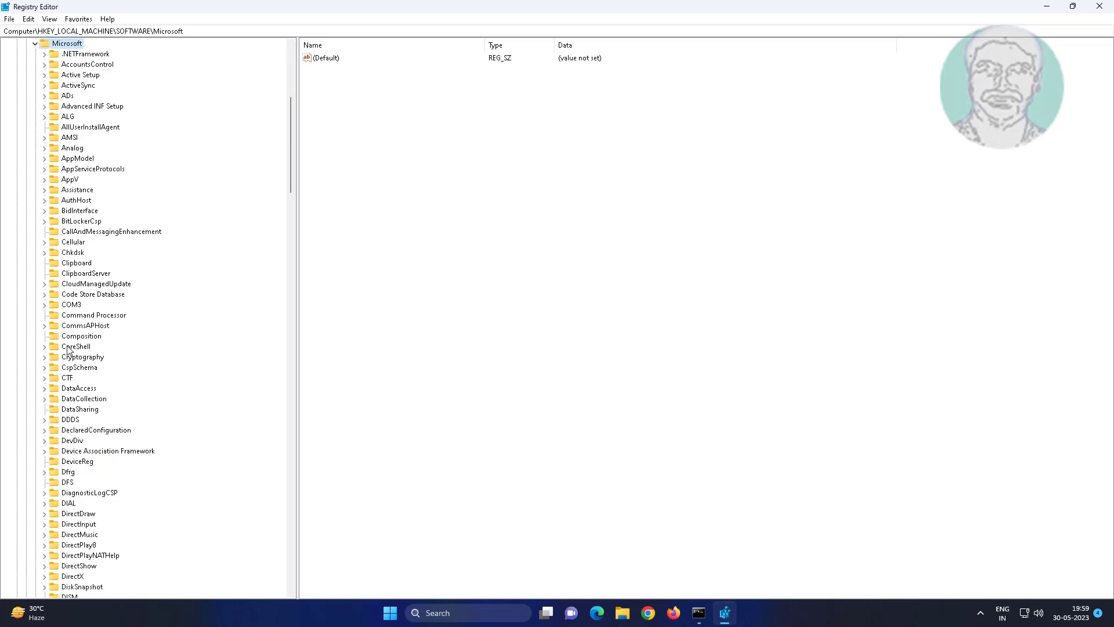
scroll(68, 348, "down", 20)
left_click(81, 399)
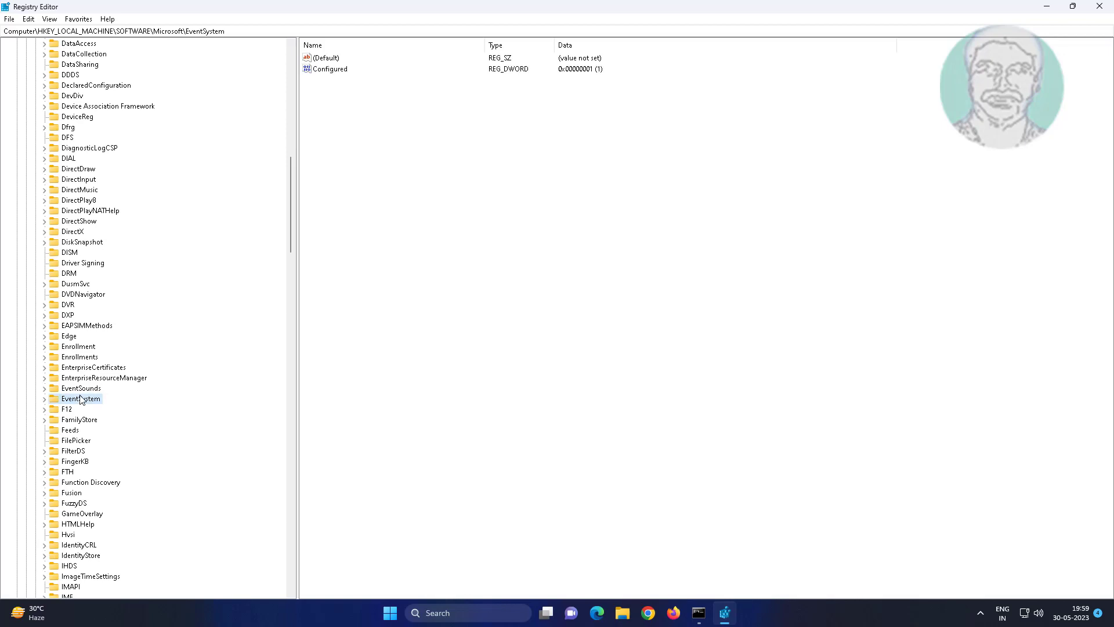
key("w")
scroll(81, 399, "down", 13)
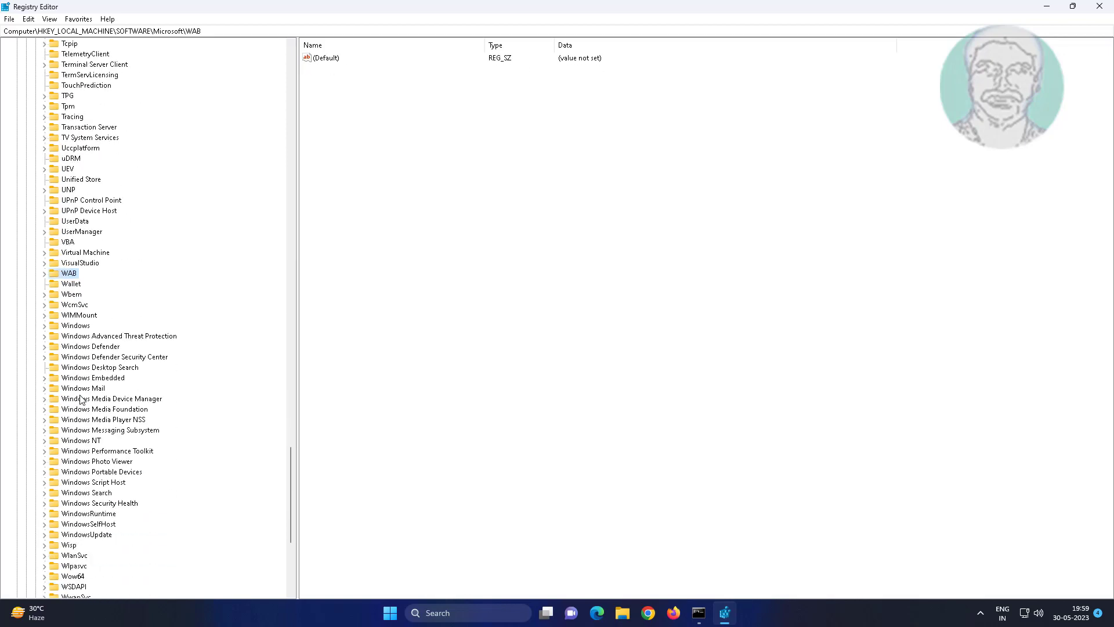
- Expand Windows NT > CurrentVersion and select the ProfileList key
left_click(83, 349)
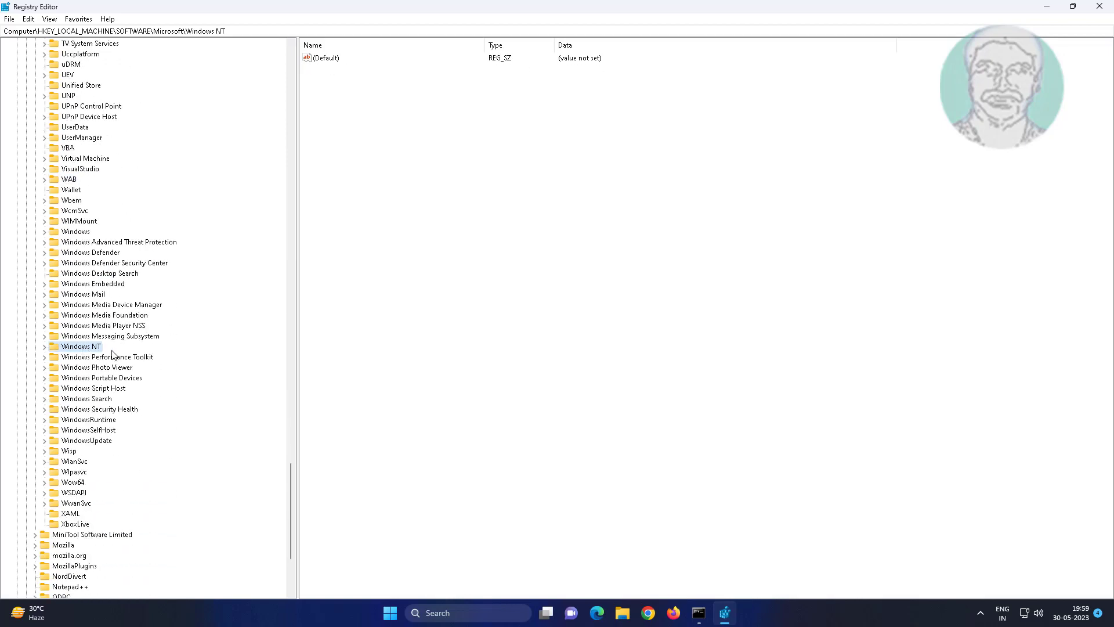
left_click(44, 348)
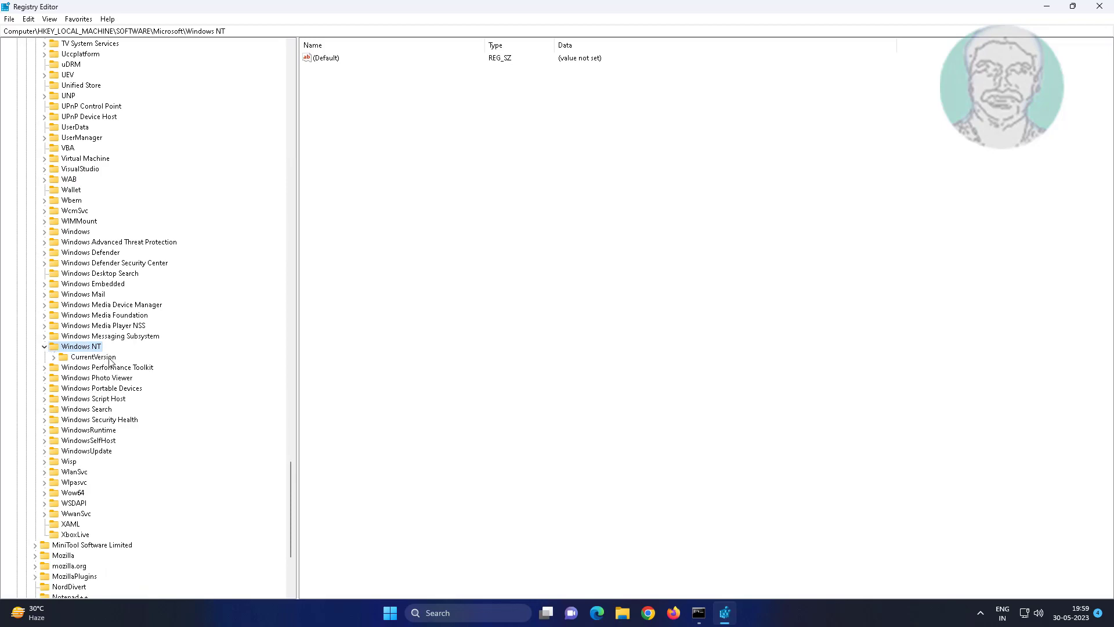
left_click(105, 357)
left_click(53, 358)
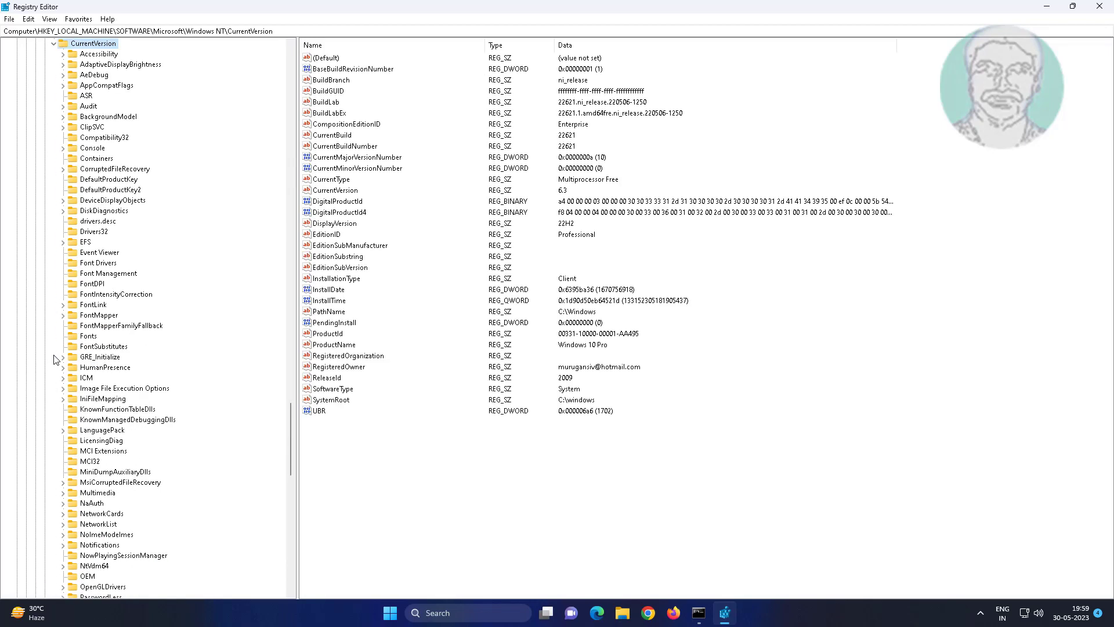
left_click(108, 357)
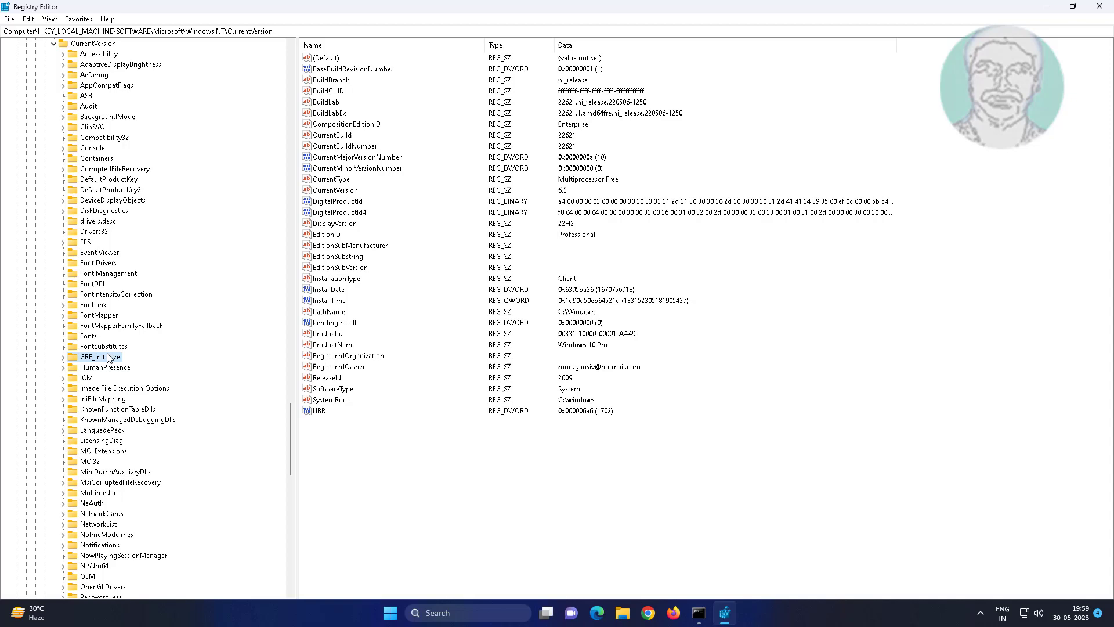
key("p")
scroll(177, 389, "down", 14)
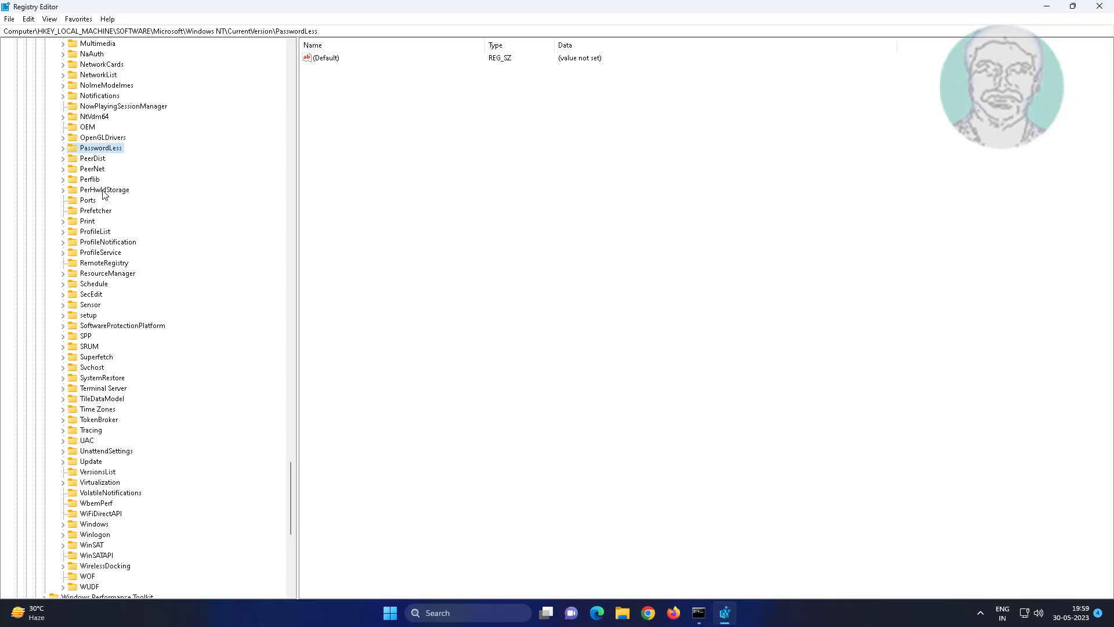
left_click(95, 231)
- Expand ProfileList and match the profile key against the SID shown in Command Prompt
left_click(63, 232)
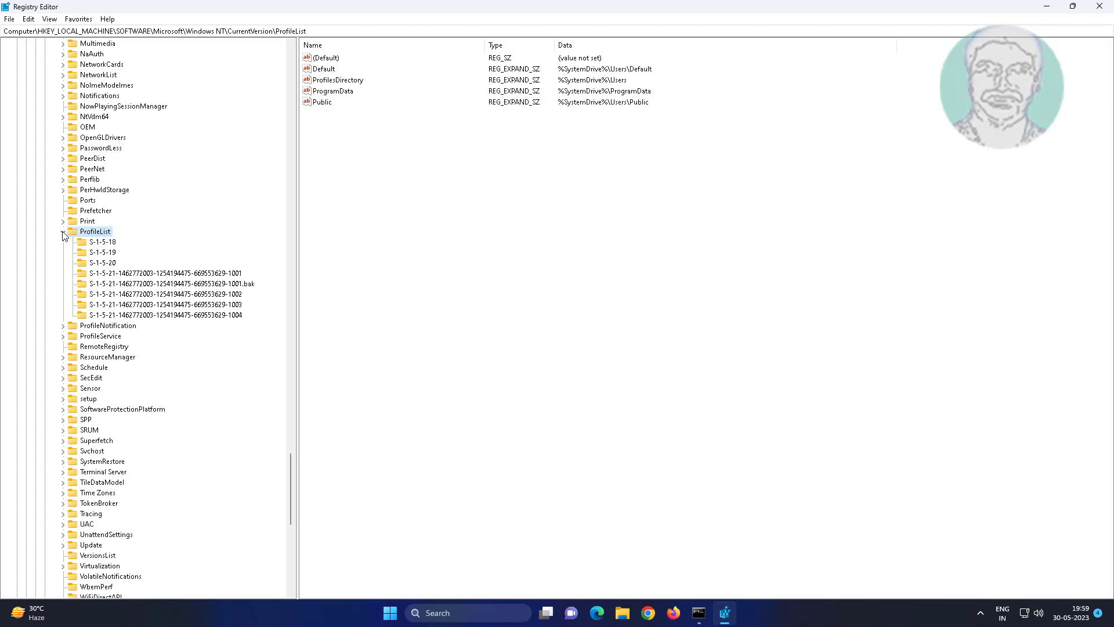
left_click(231, 274)
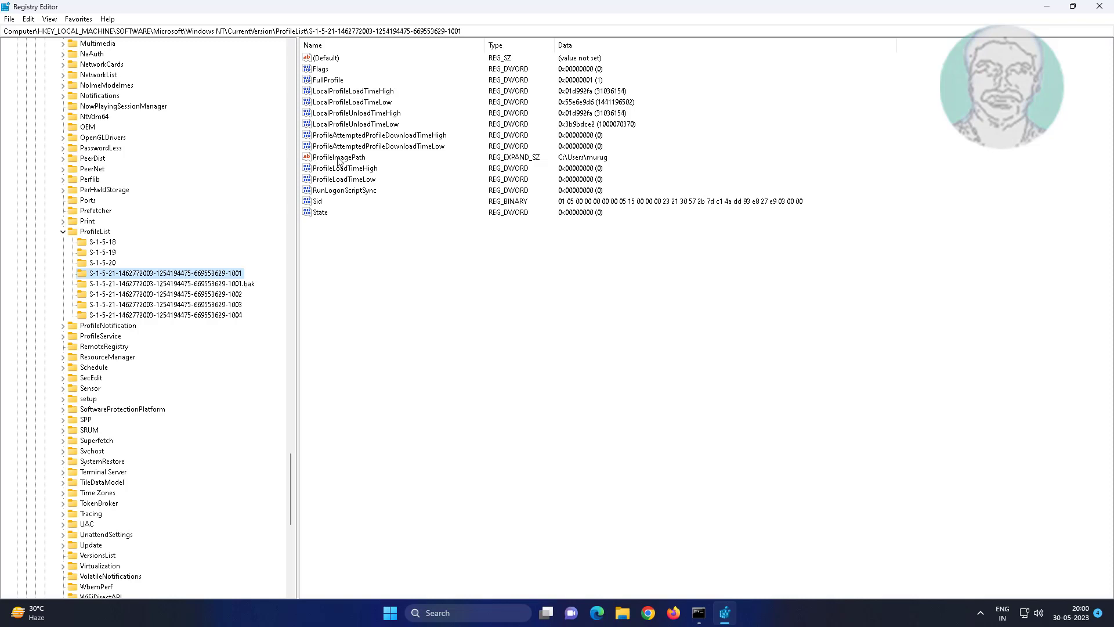
left_click(698, 614)
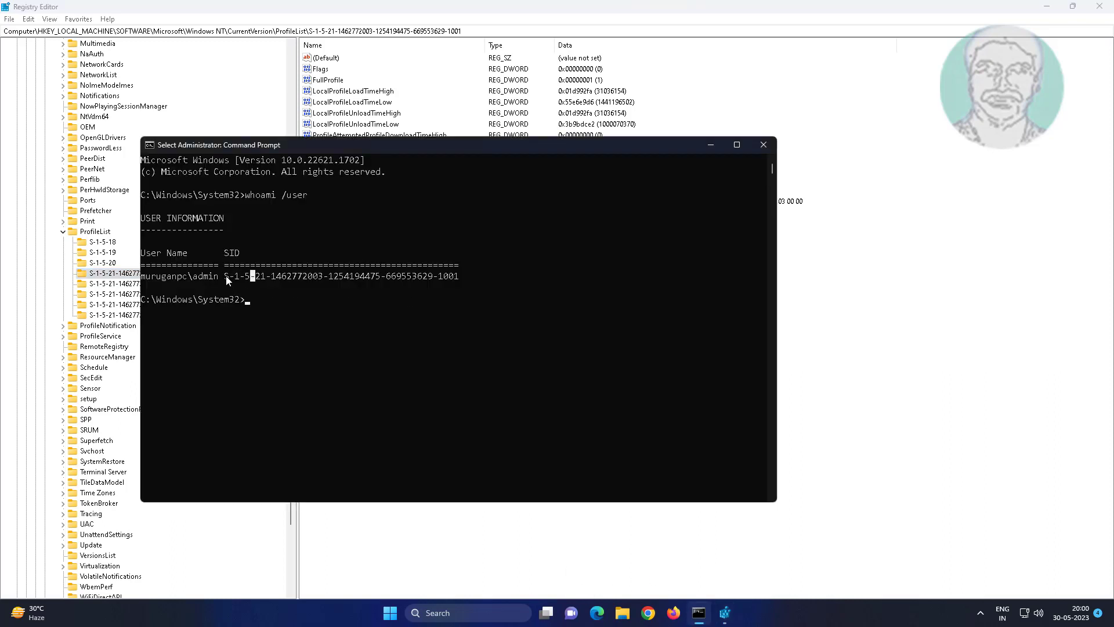
left_click_drag(226, 277, 426, 278)
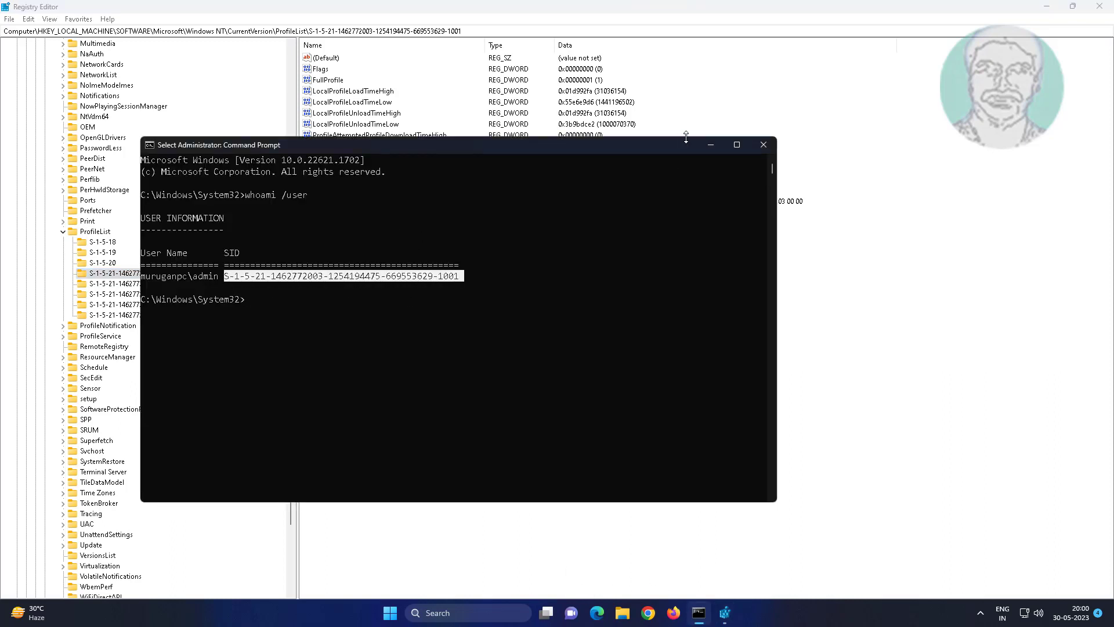
left_click(711, 145)
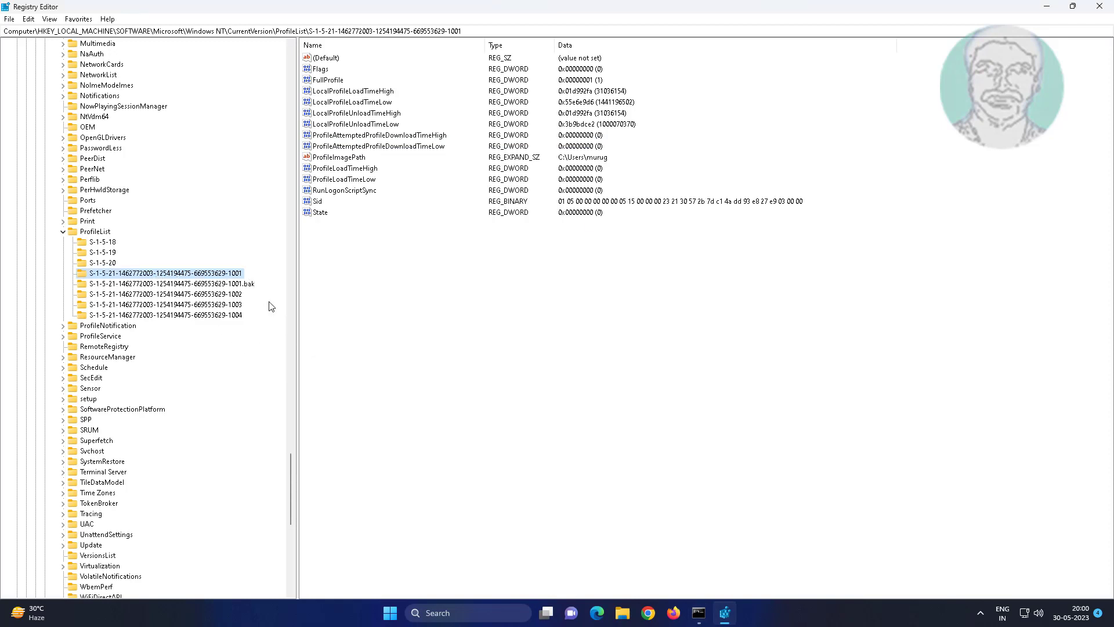
- Compare with the .bak key, then set State to 0 on the non-.bak profile key
left_click(225, 284)
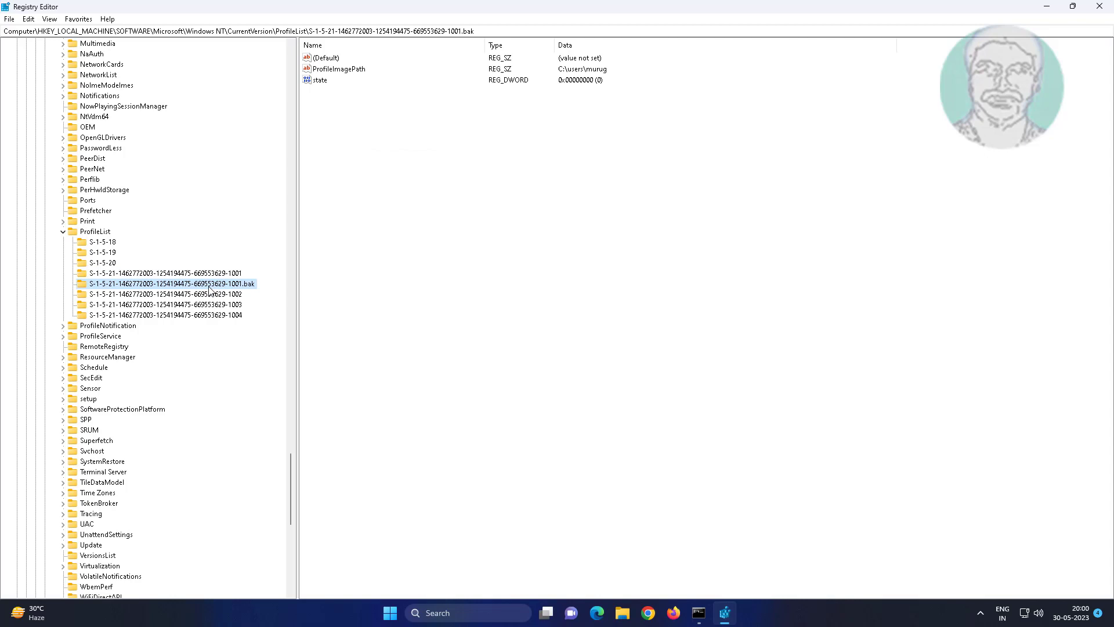
left_click(227, 273)
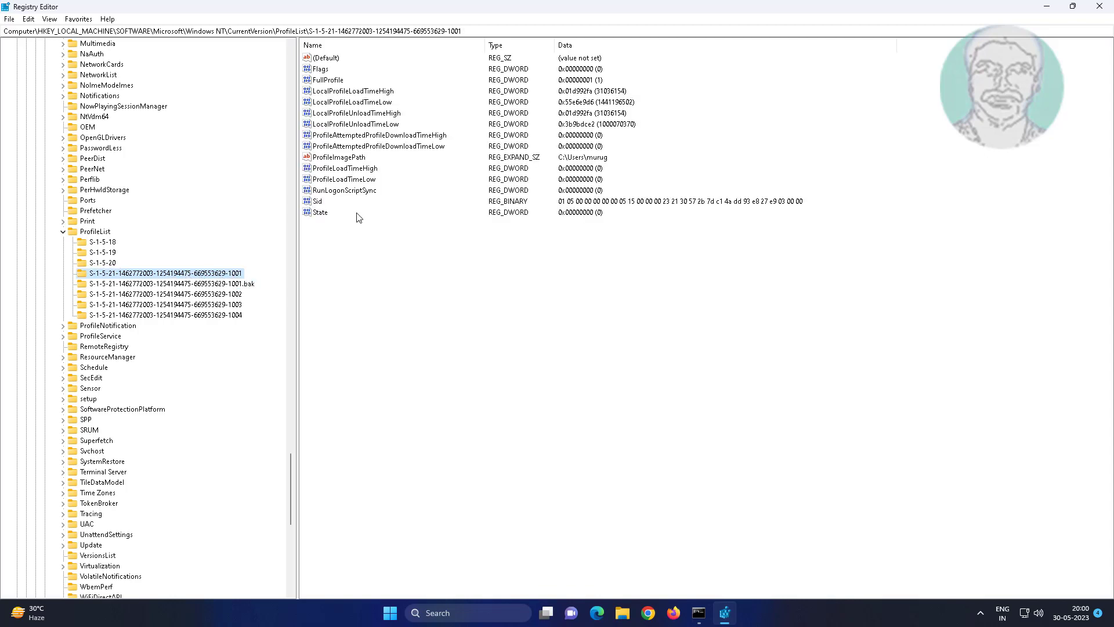
double_click(321, 213)
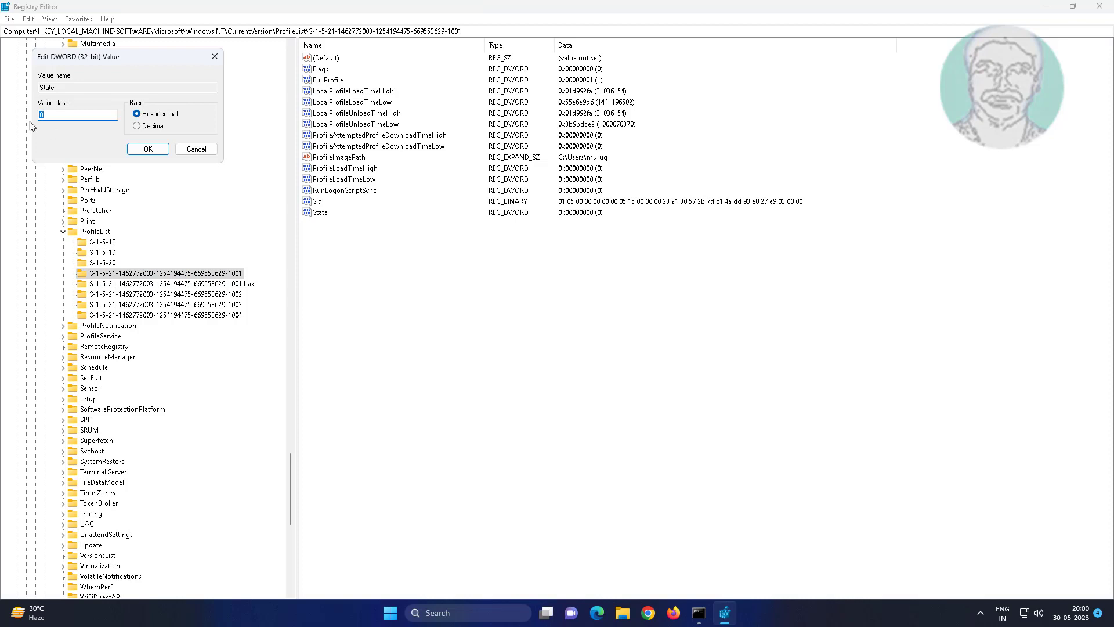
left_click(148, 150)
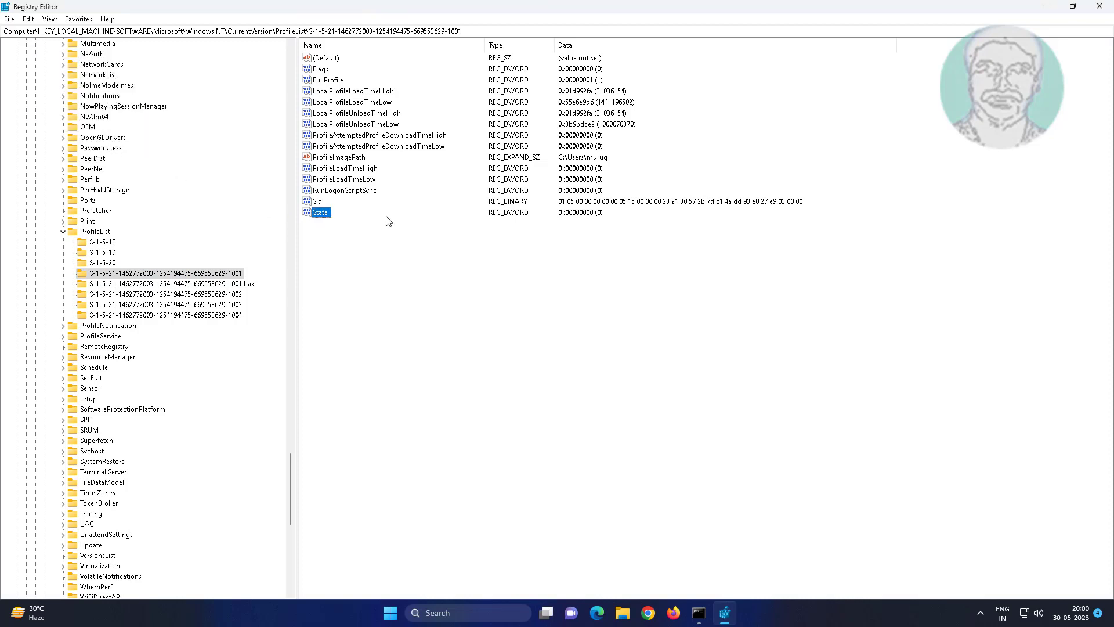
- Delete the .bak profile SID key from ProfileList and confirm the deletion
left_click(242, 285)
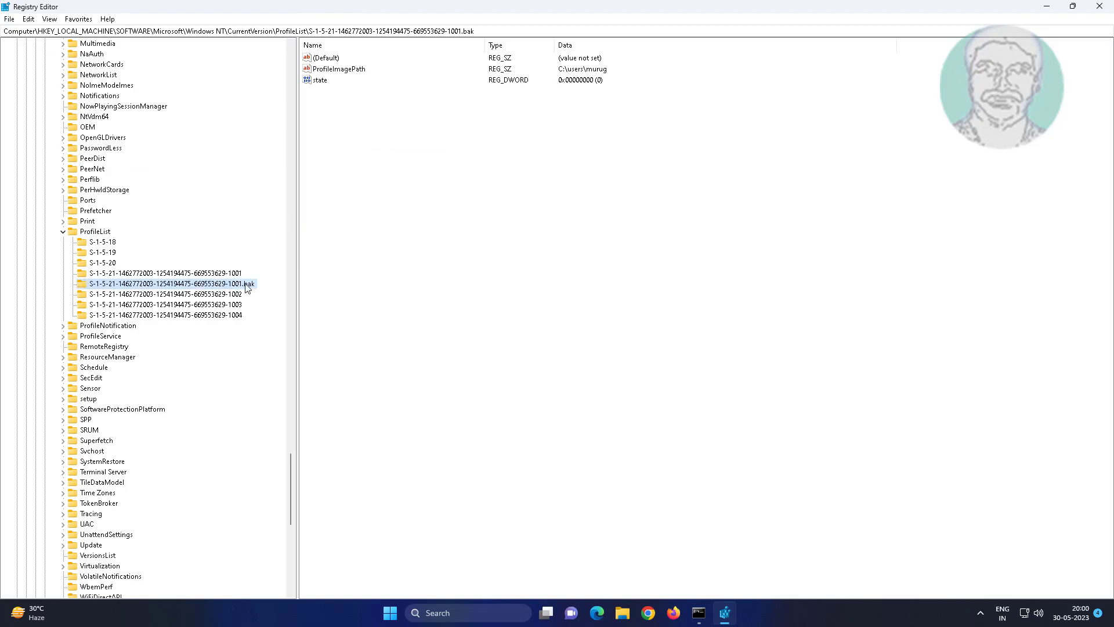
right_click(244, 286)
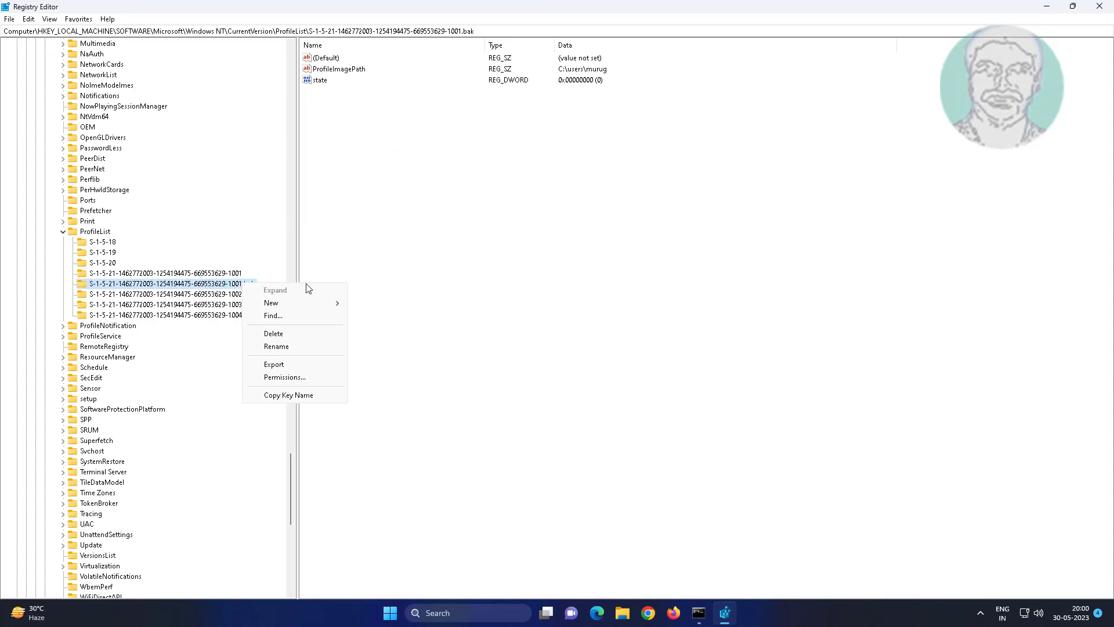
left_click(273, 334)
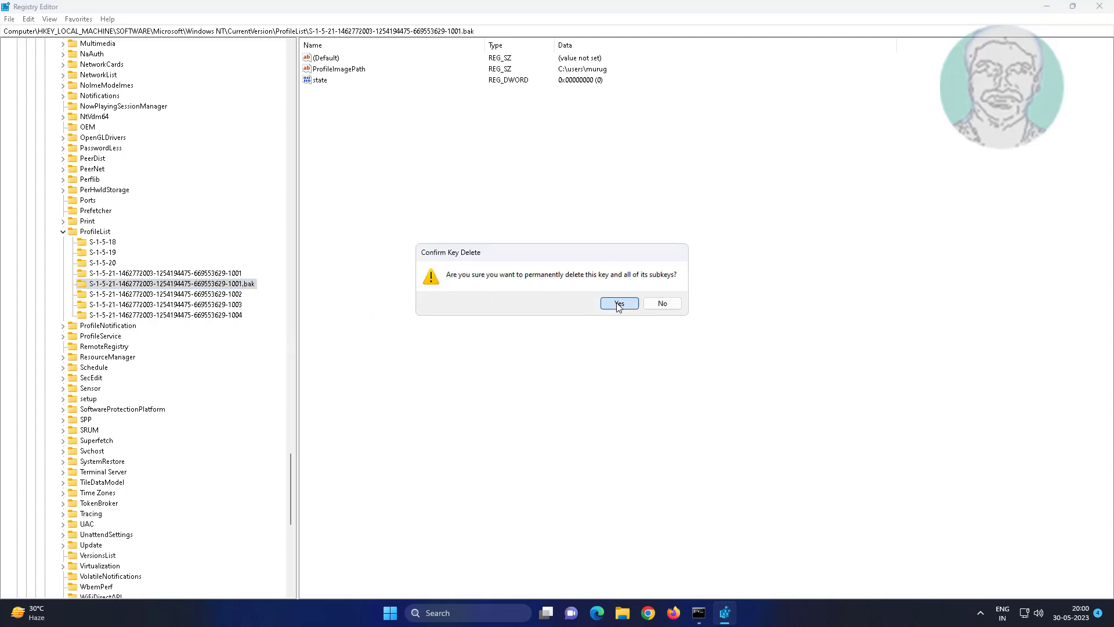
left_click(619, 304)
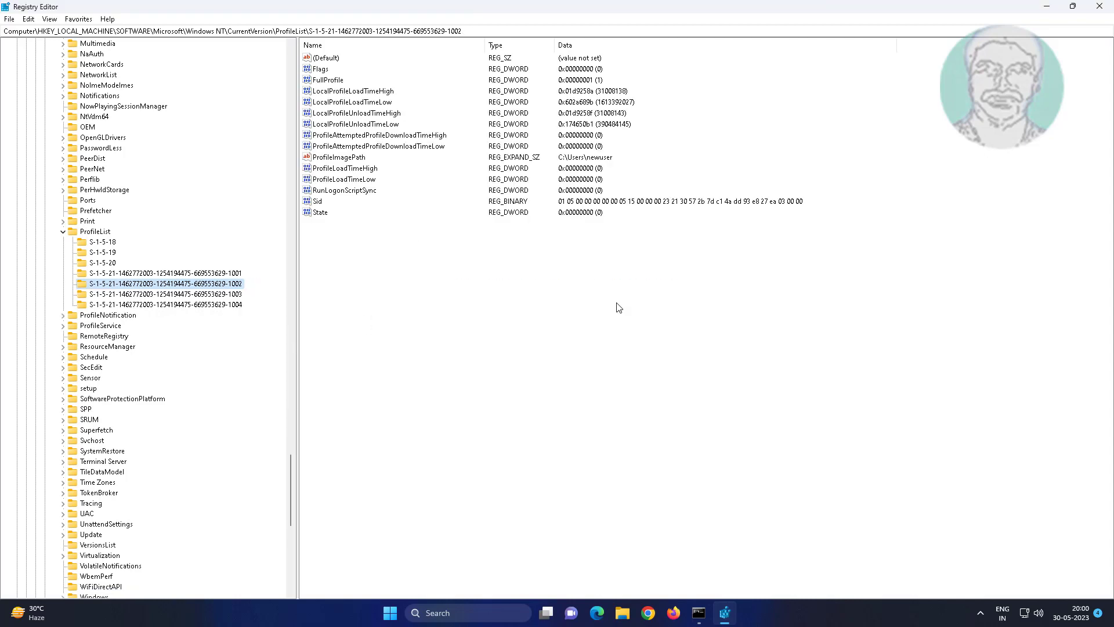
- Collapse the registry tree back to HKEY_LOCAL_MACHINE and close Registry Editor
left_click(63, 232)
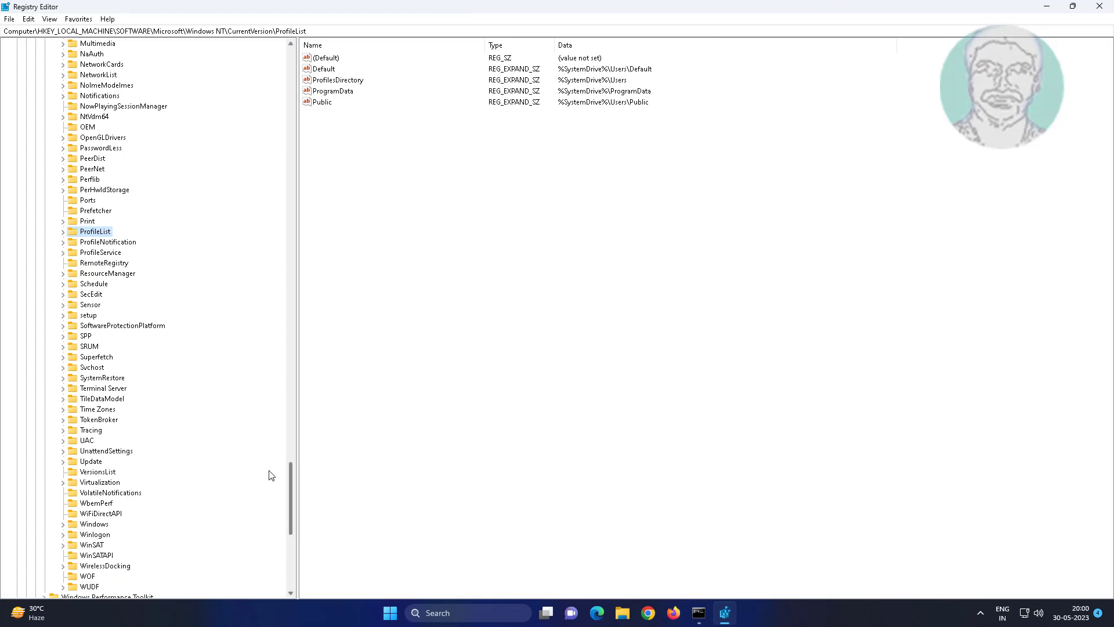
left_click_drag(291, 486, 291, 383)
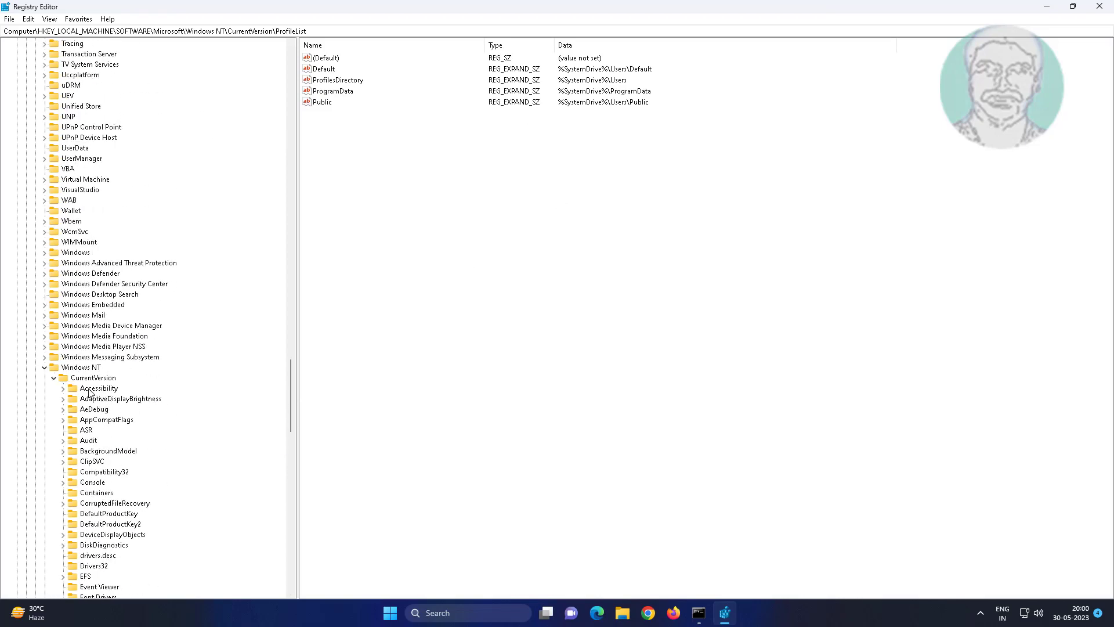
left_click(53, 377)
left_click(44, 368)
scroll(192, 265, "up", 8)
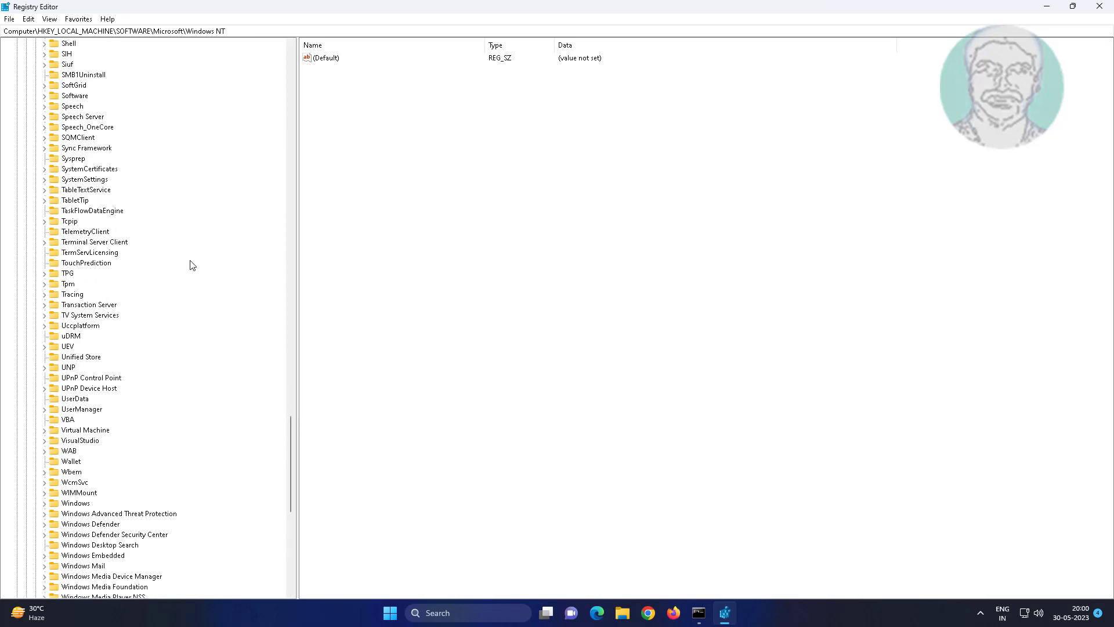
left_click_drag(291, 468, 279, 65)
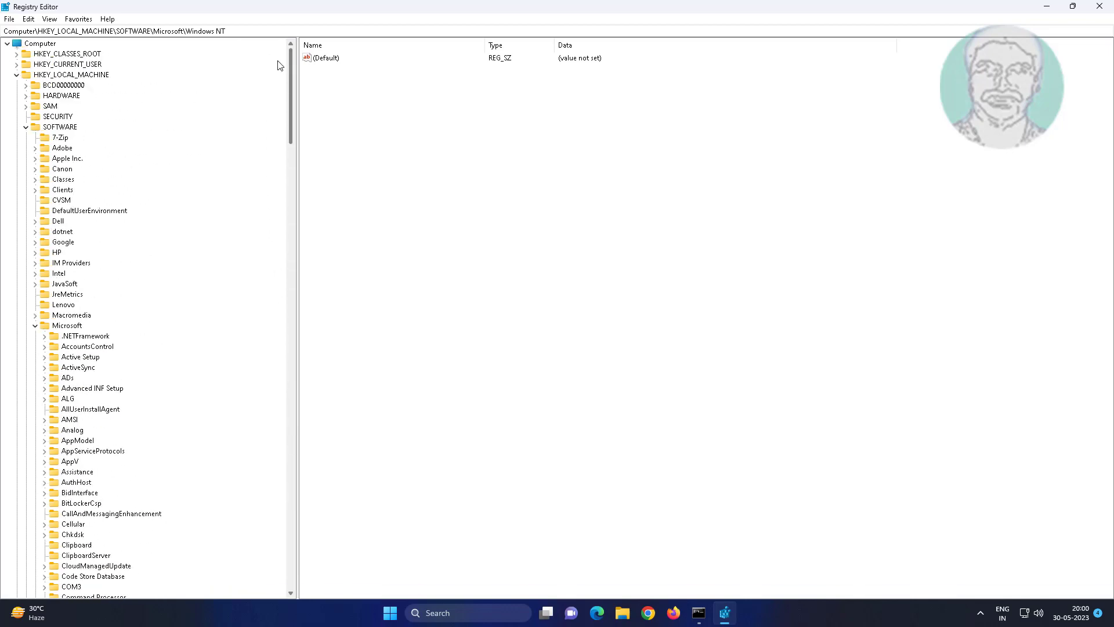
left_click(35, 326)
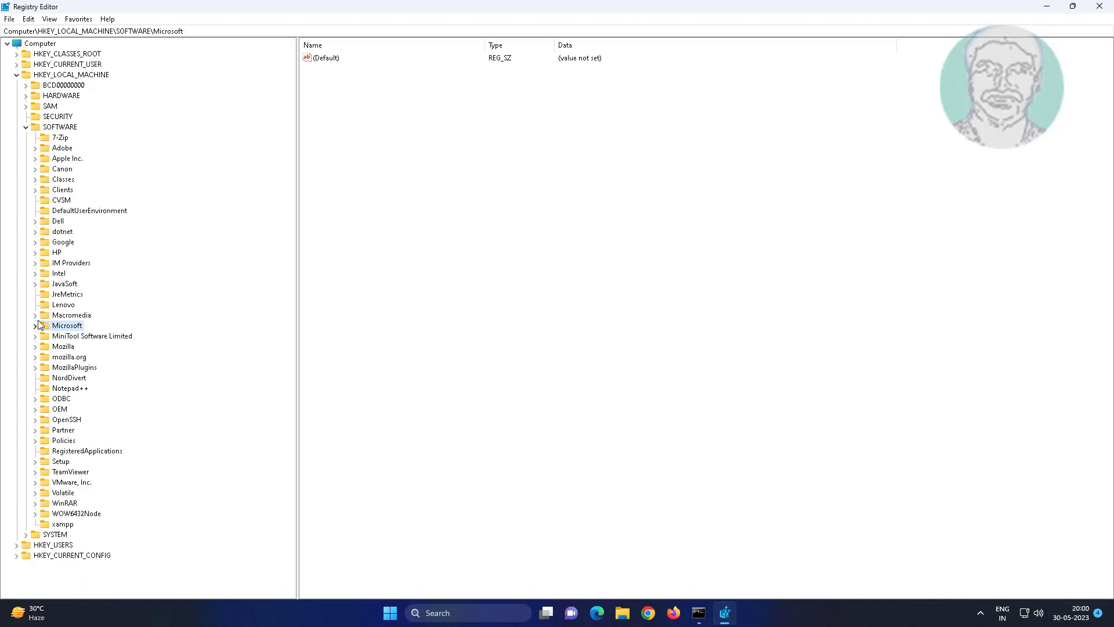
left_click(26, 127)
left_click(16, 75)
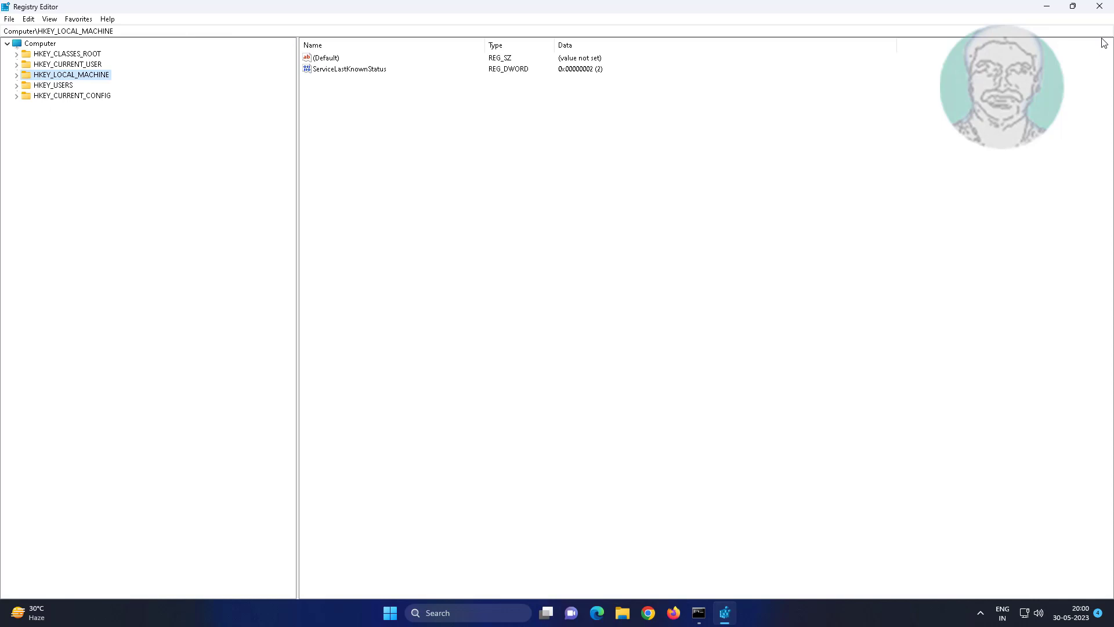
left_click(1099, 7)
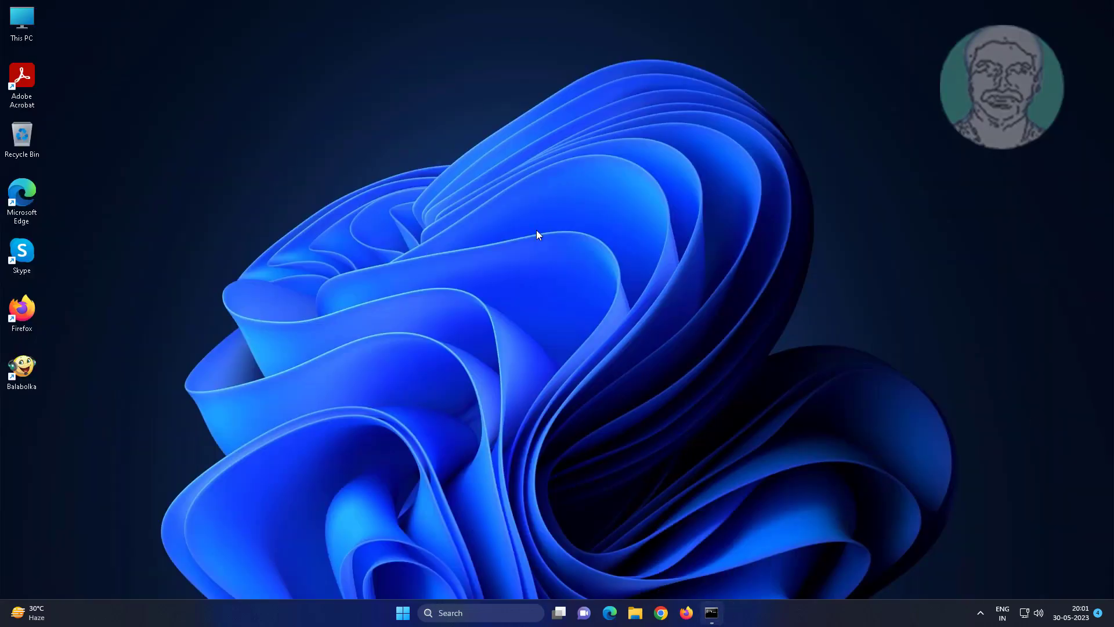
- Close the administrator Command Prompt and restart the computer
left_click(712, 618)
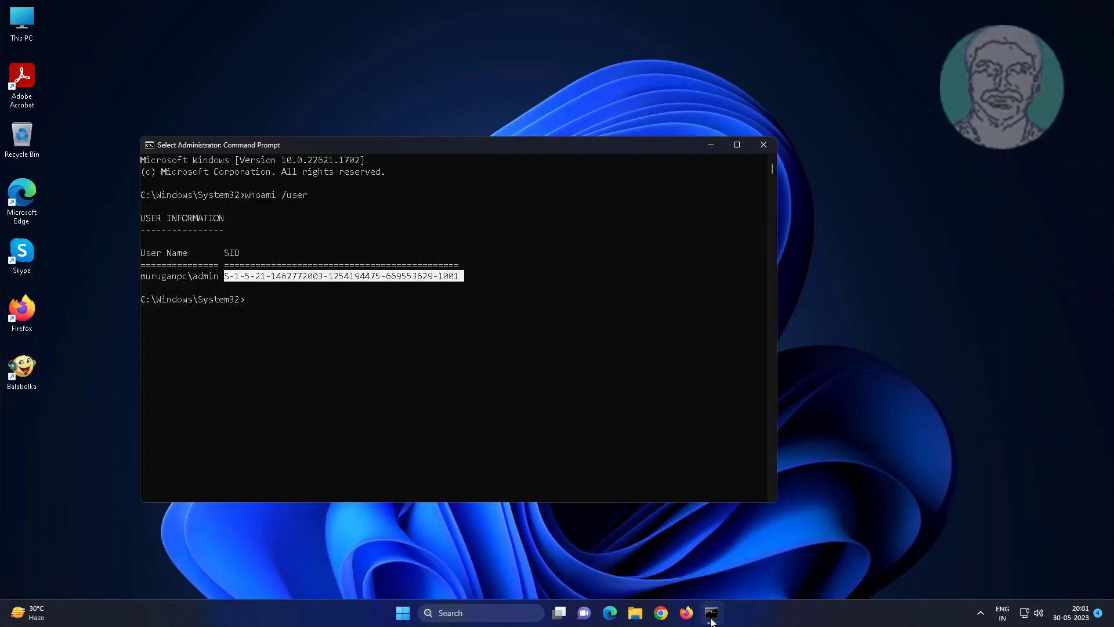
left_click(763, 146)
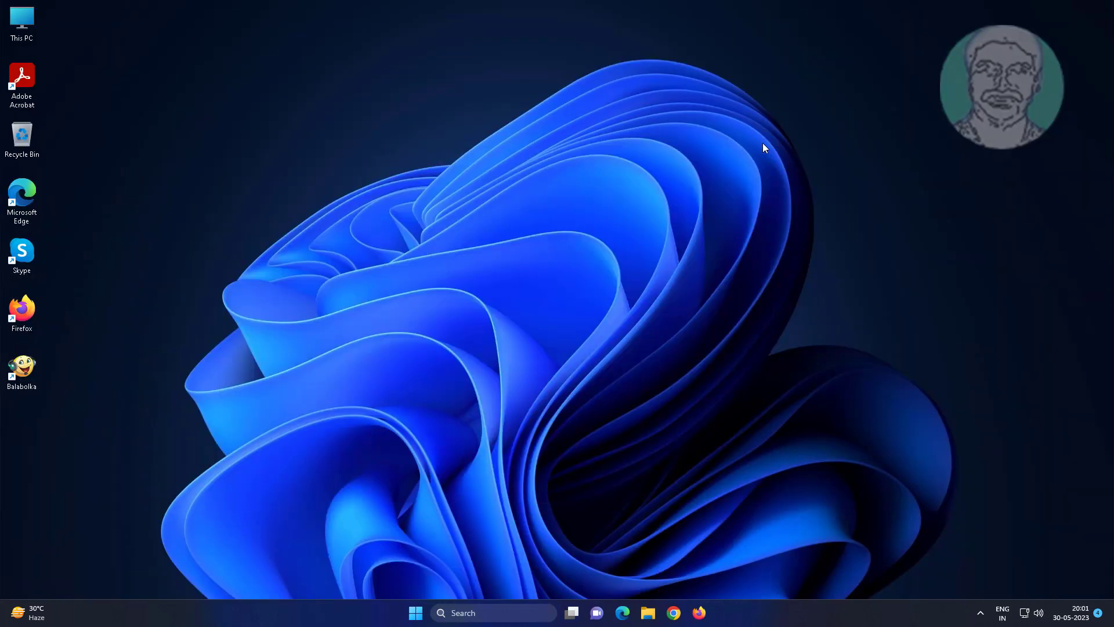
left_click(416, 613)
left_click(702, 573)
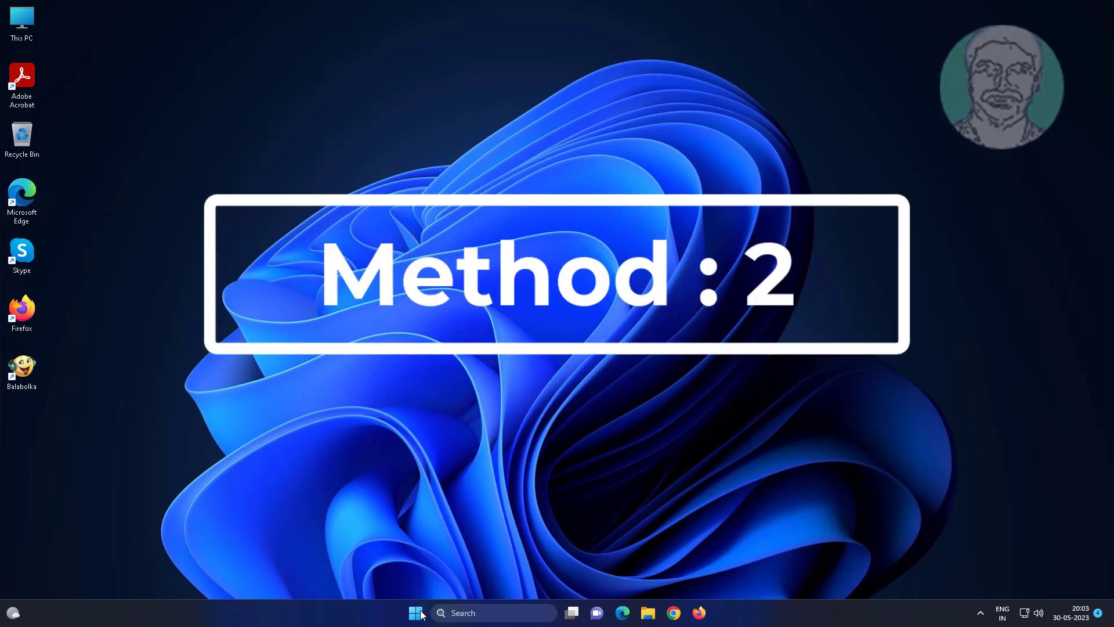
- Run lusrmgr.msc, open the Users folder, and widen the Name column
right_click(417, 613)
left_click(416, 542)
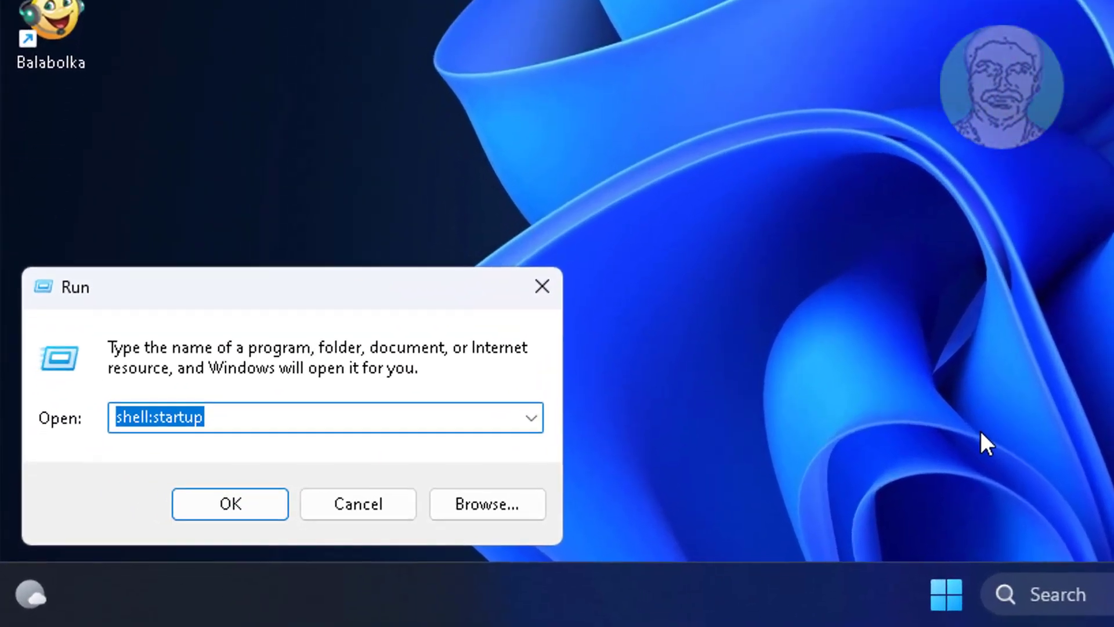
type("lus")
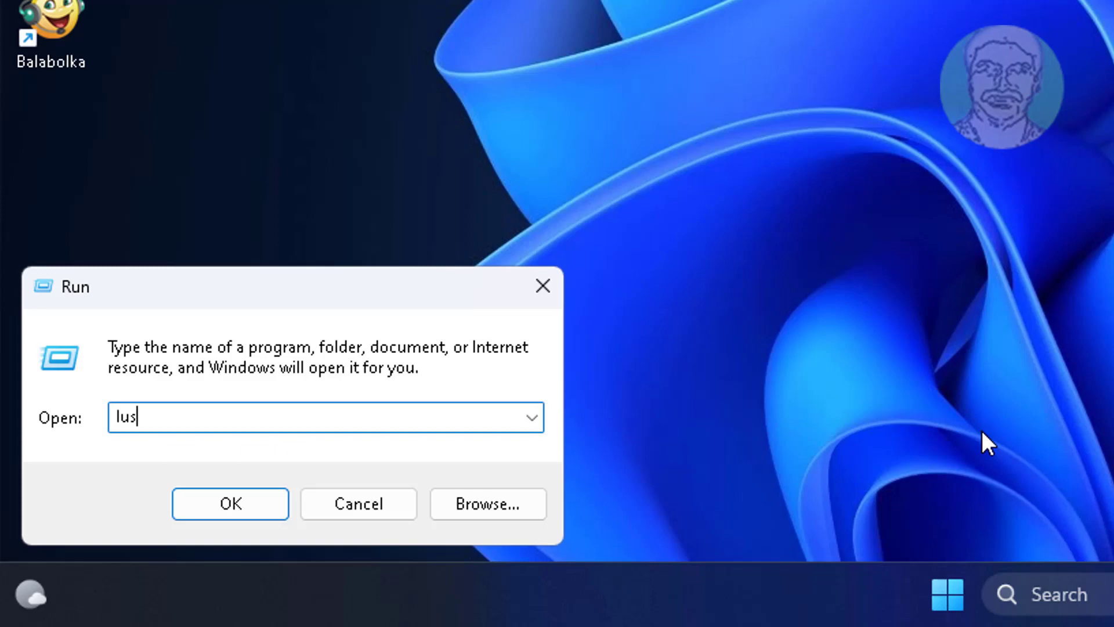
type("rmgr.msc")
left_click(238, 512)
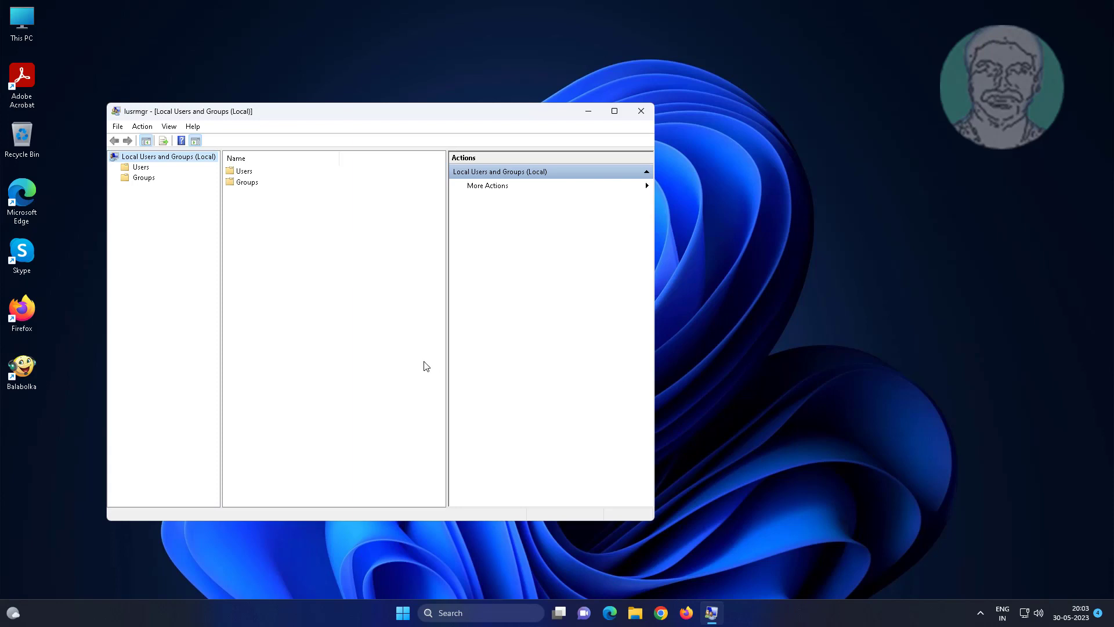
left_click(147, 167)
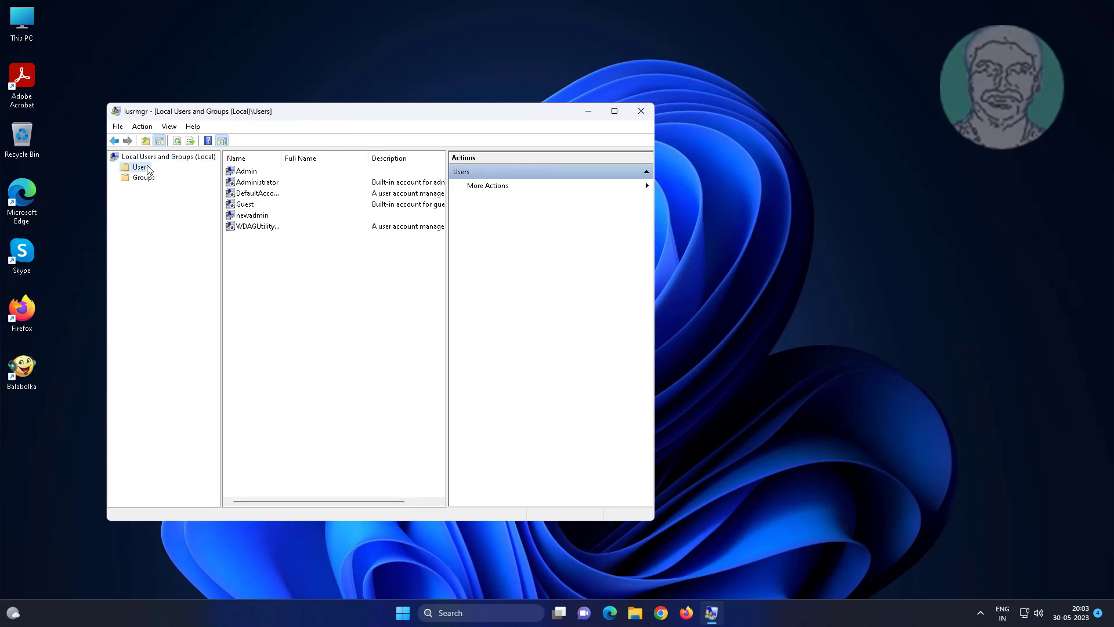
left_click_drag(282, 158, 323, 158)
- Create local user 'user1' with 'User must change password at next logon' unchecked
right_click(273, 285)
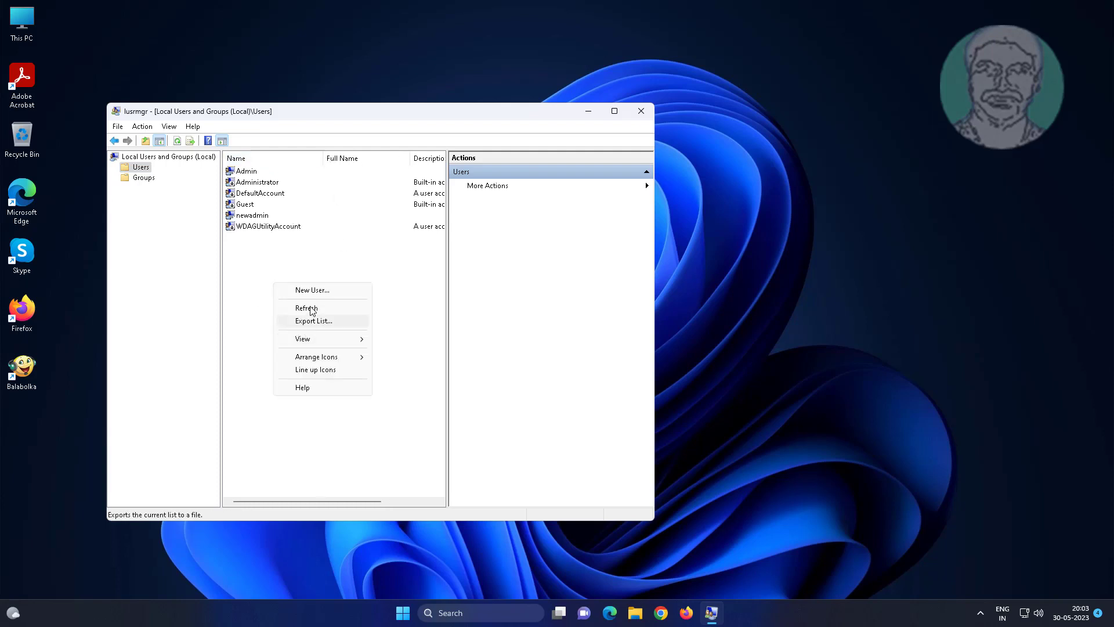
left_click(313, 295)
type("user1")
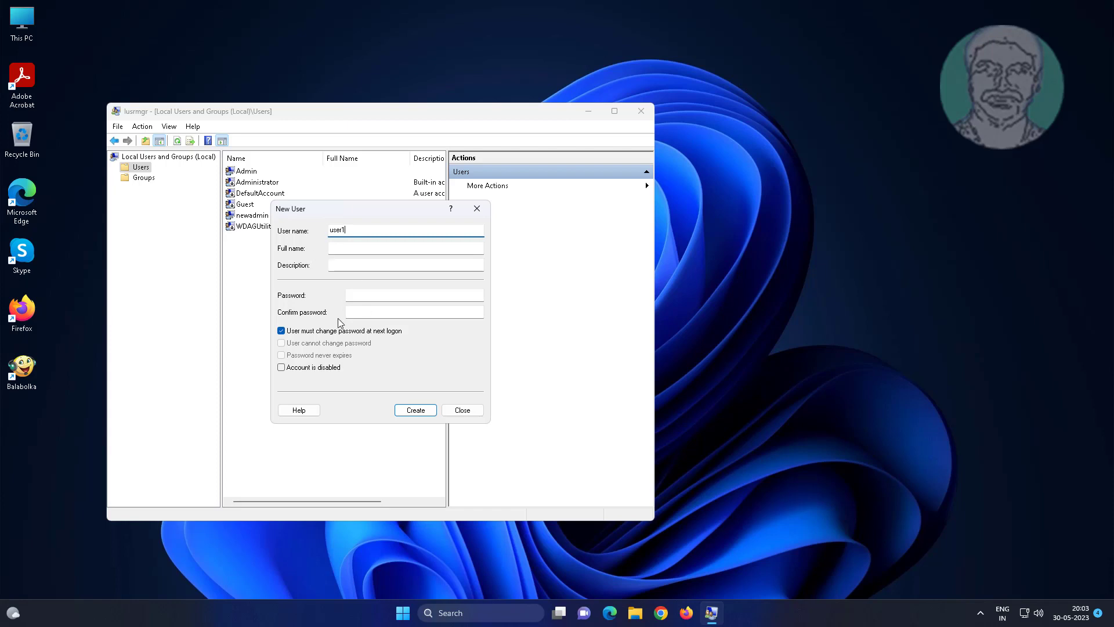
left_click(288, 334)
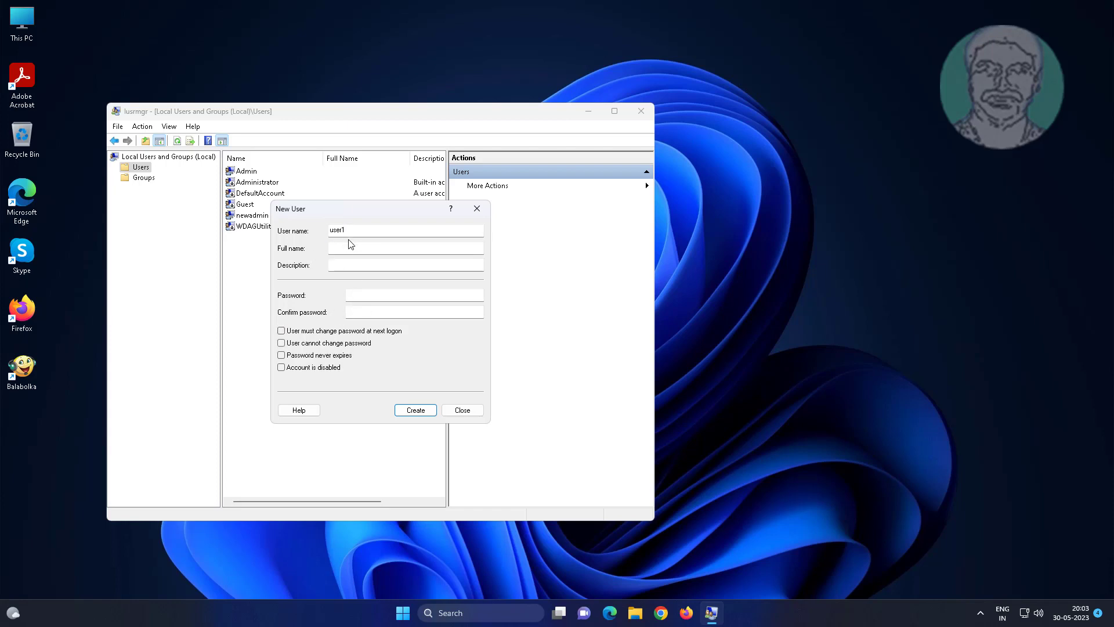
left_click(422, 409)
- Add user1 to the Administrators group in its Member Of properties and apply
left_click(463, 411)
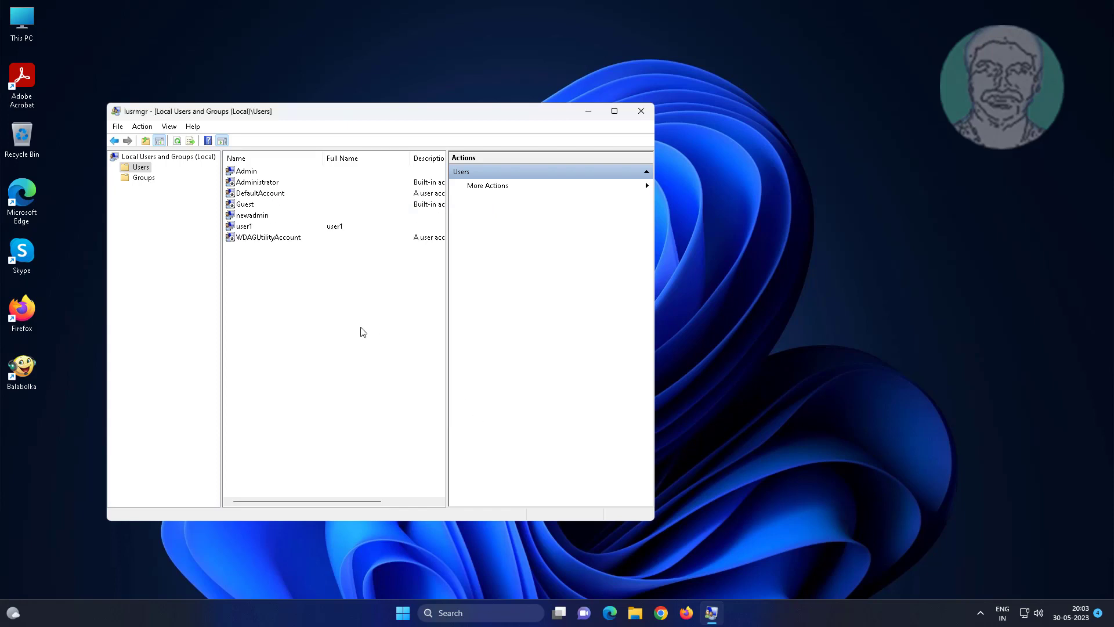
left_click(266, 230)
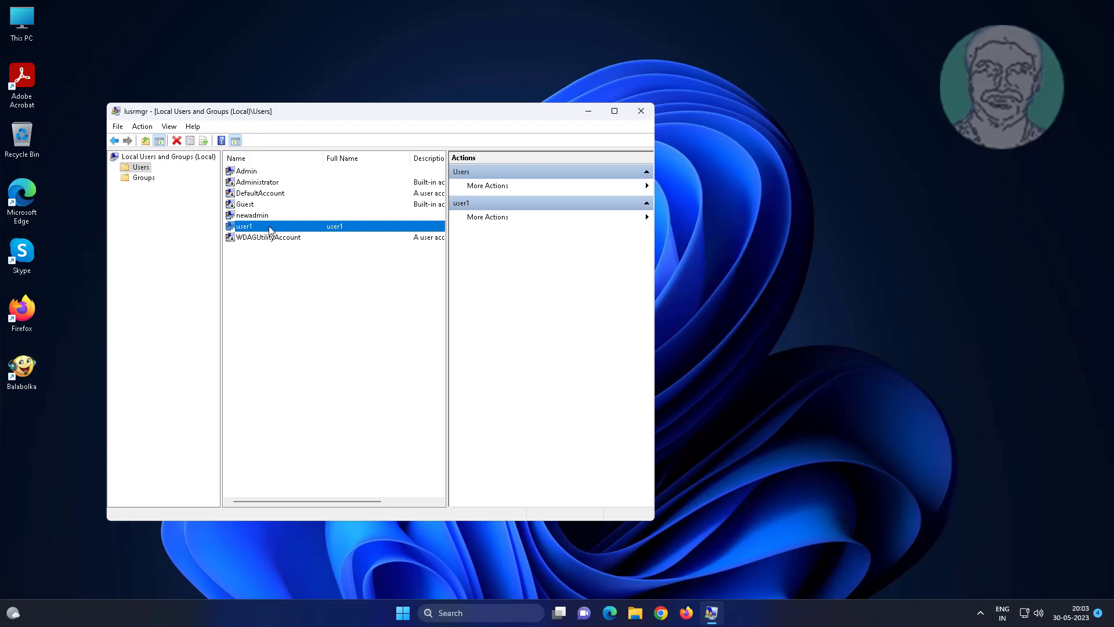
double_click(267, 230)
left_click(327, 208)
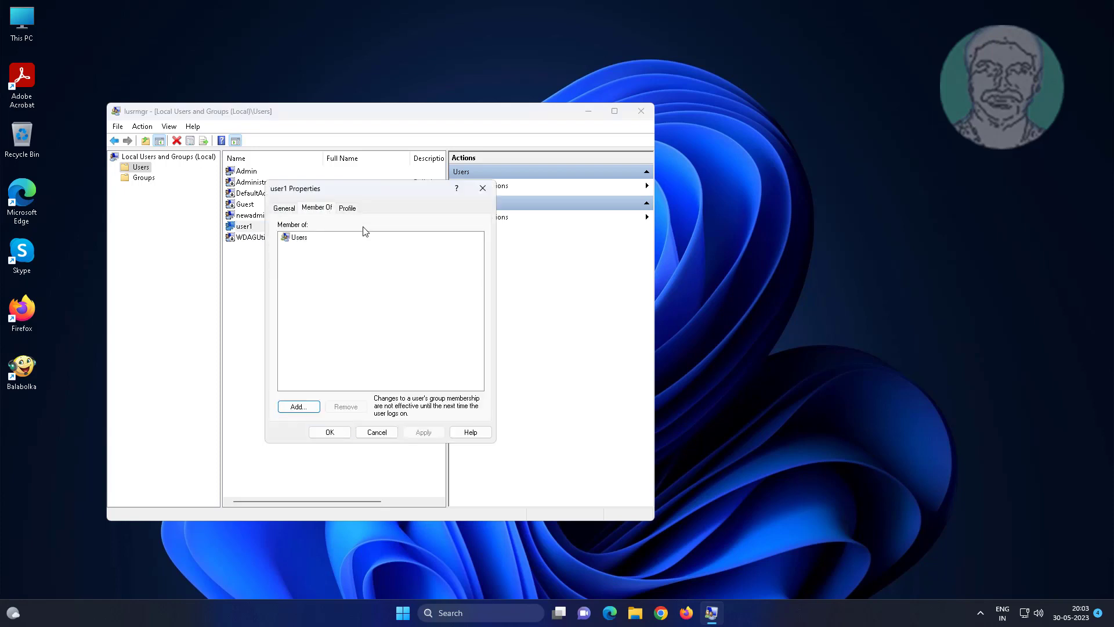
left_click(309, 406)
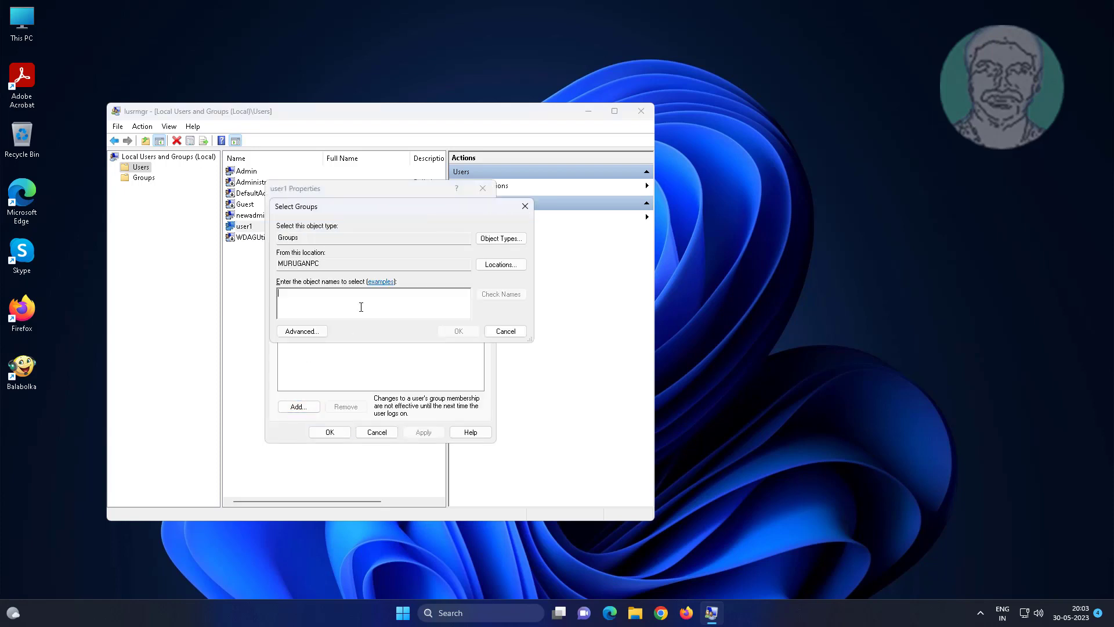
type("administrators")
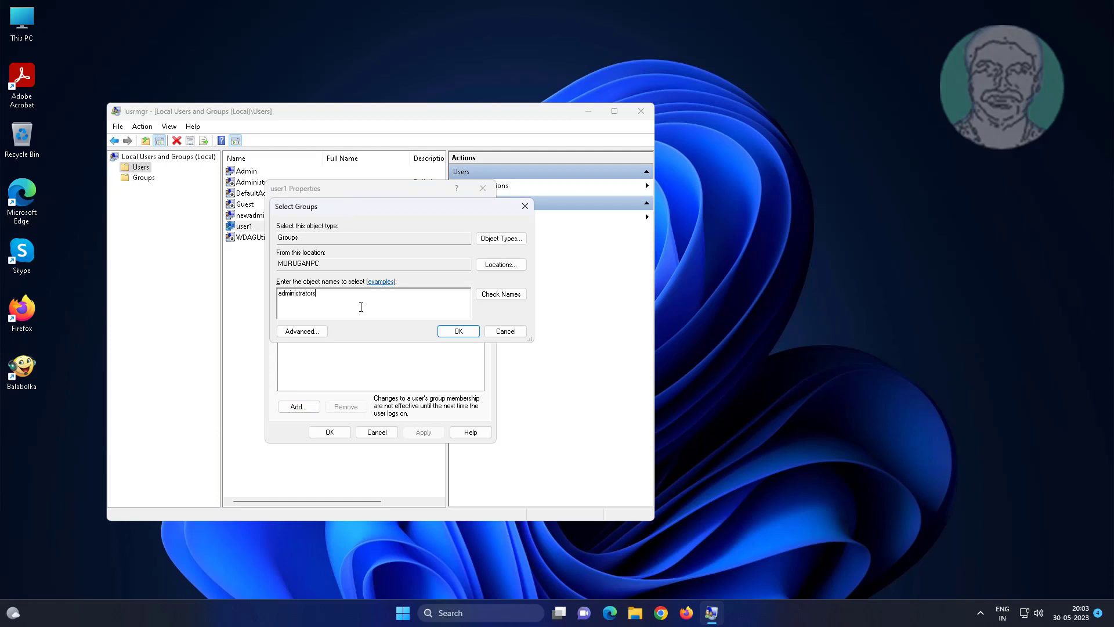
left_click(501, 295)
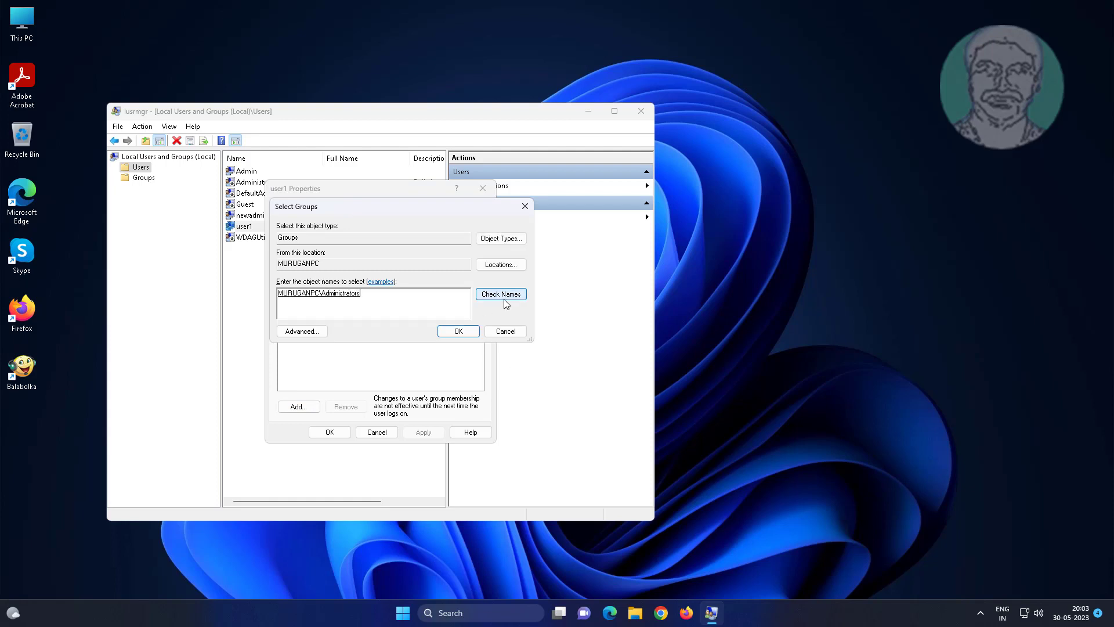
left_click(459, 331)
left_click(424, 433)
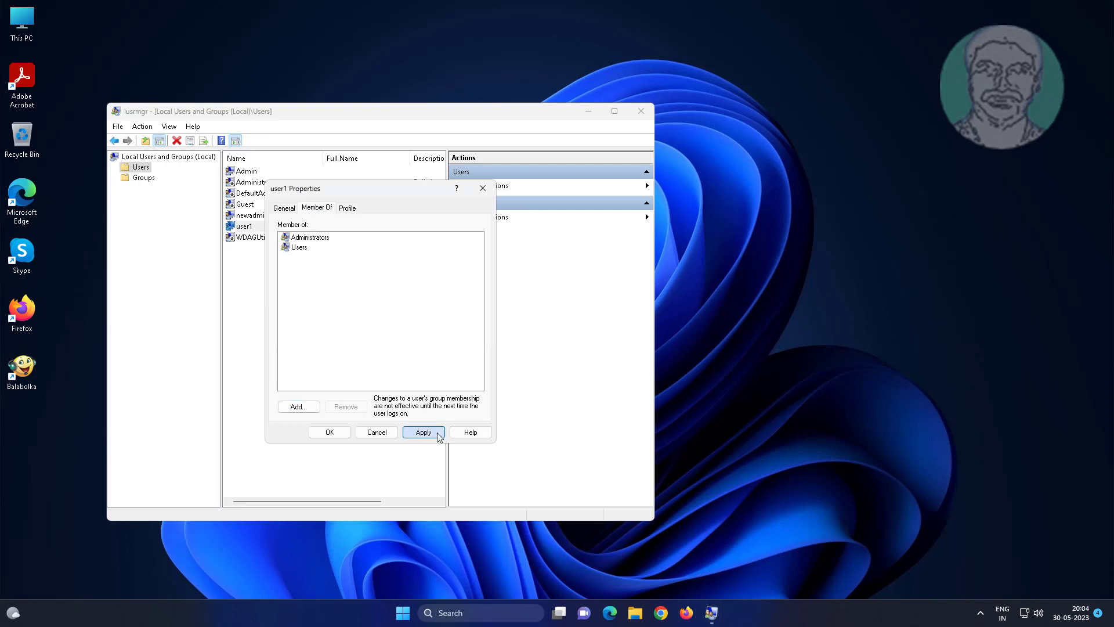
left_click(332, 433)
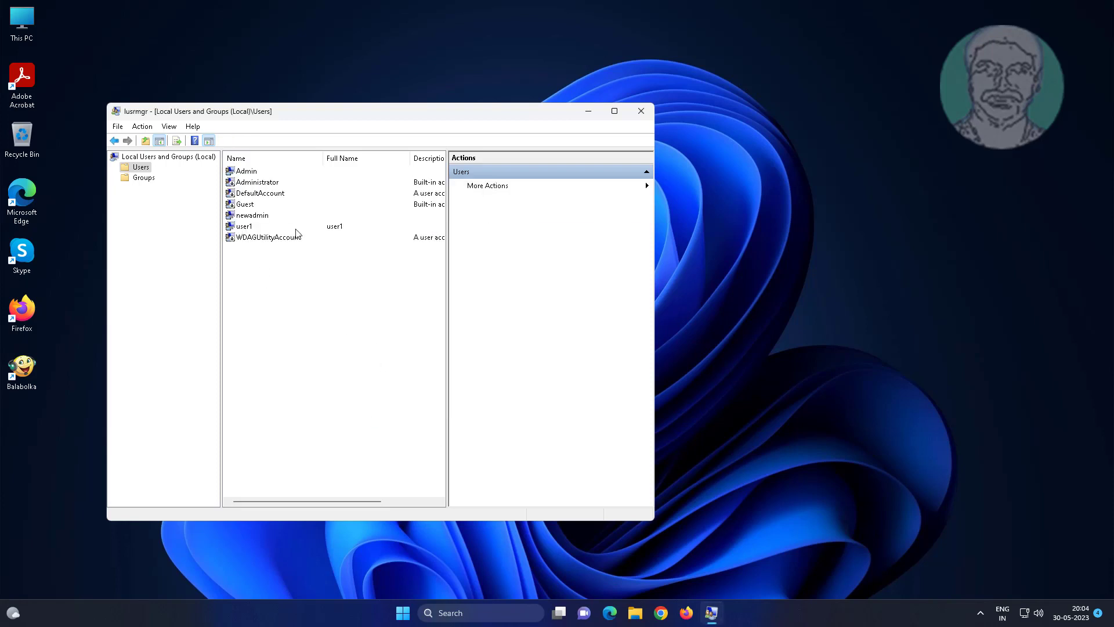
left_click(258, 226)
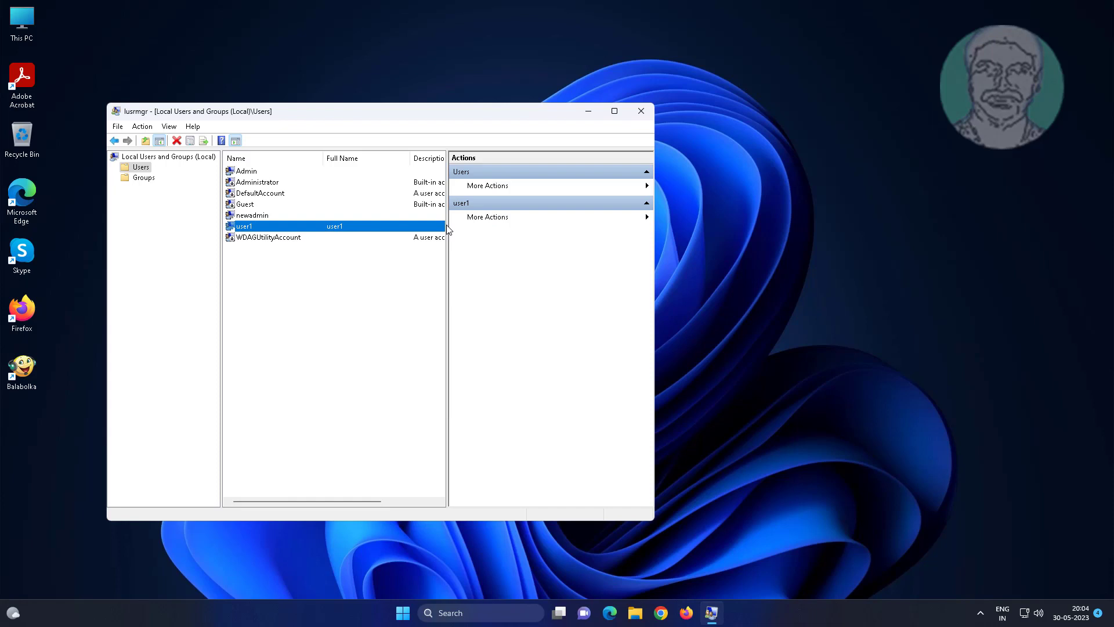
- Close Local Users and Groups and switch from Admin to the user1 account
left_click(639, 112)
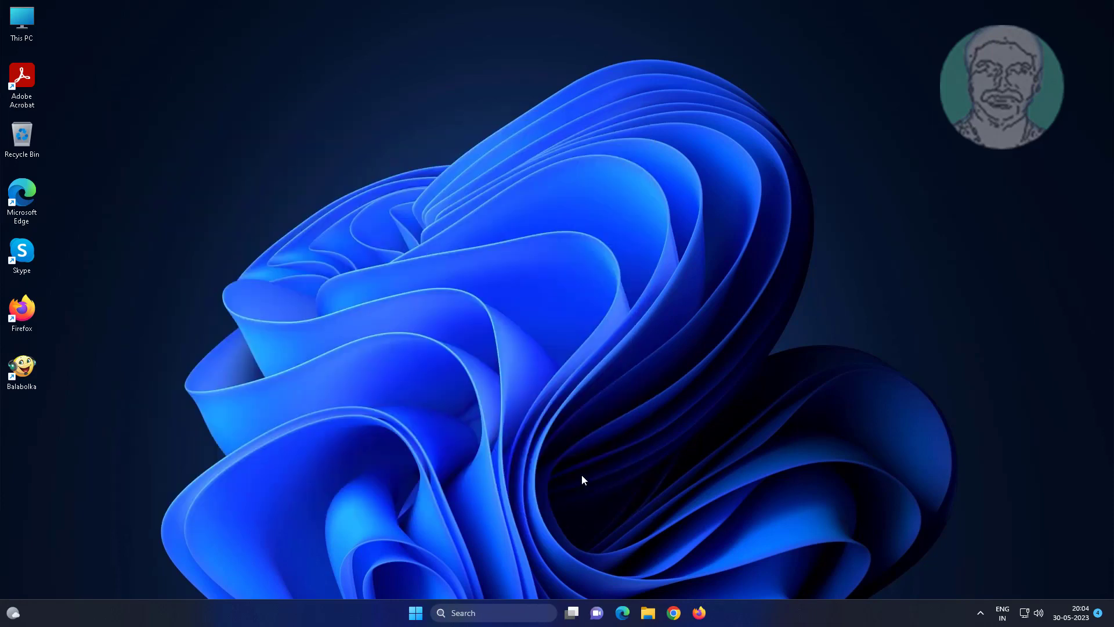
left_click(415, 613)
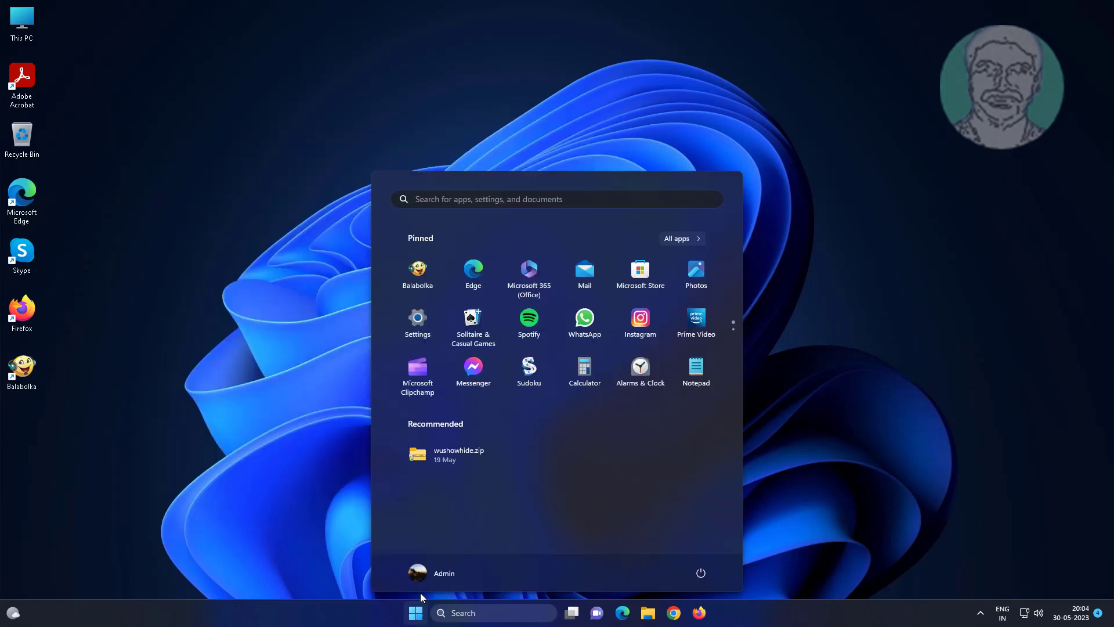
left_click(425, 574)
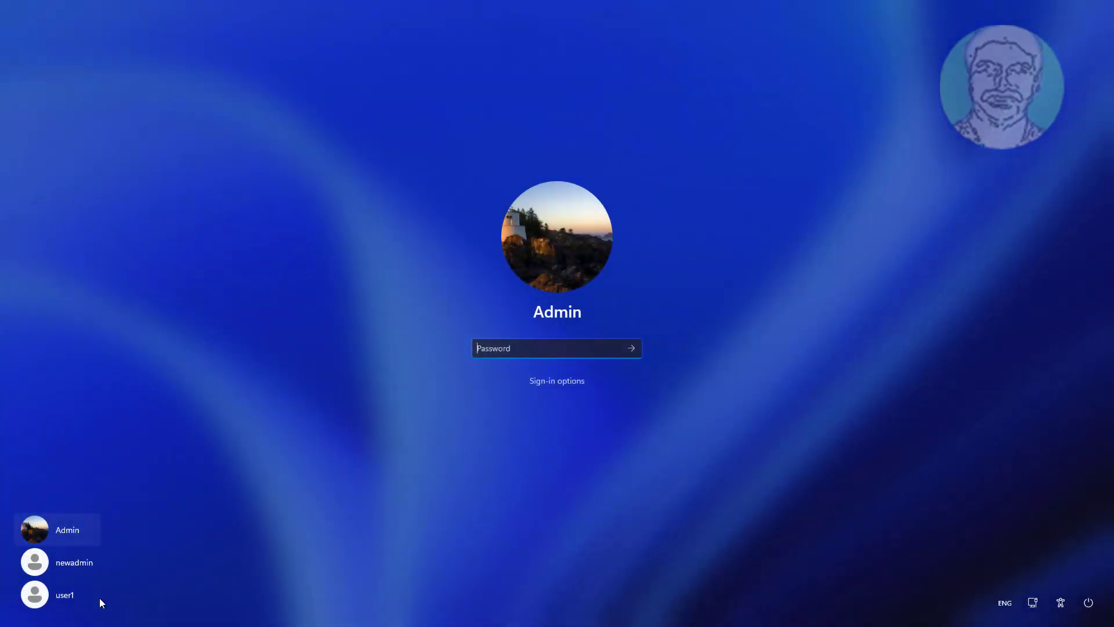
left_click(73, 600)
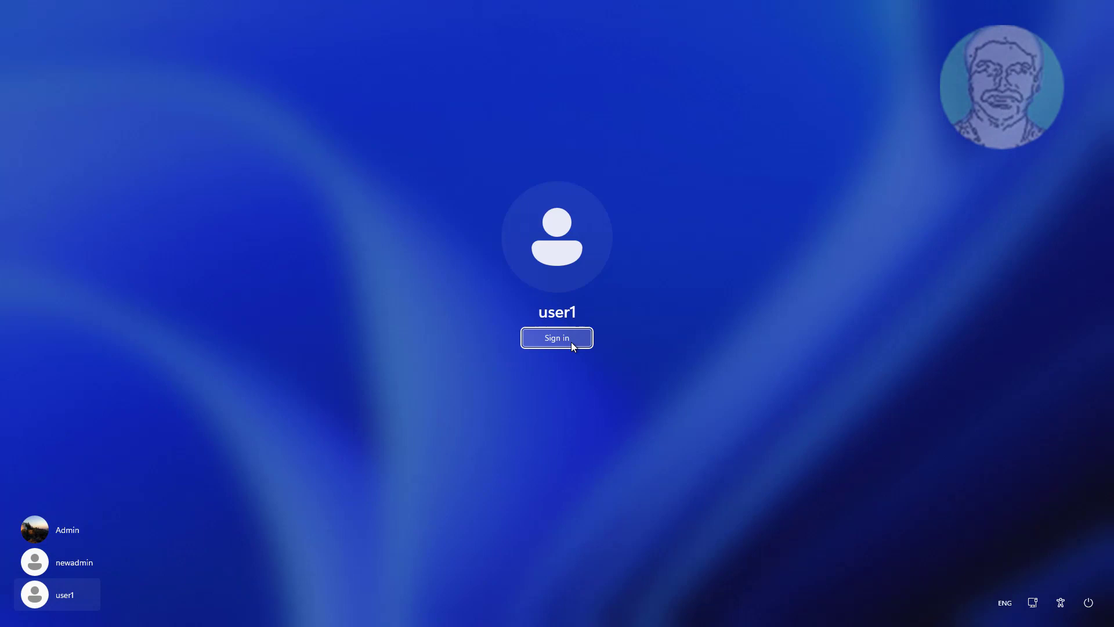
- Sign in as user1 and accept the default Windows privacy settings to reach its desktop
left_click(571, 344)
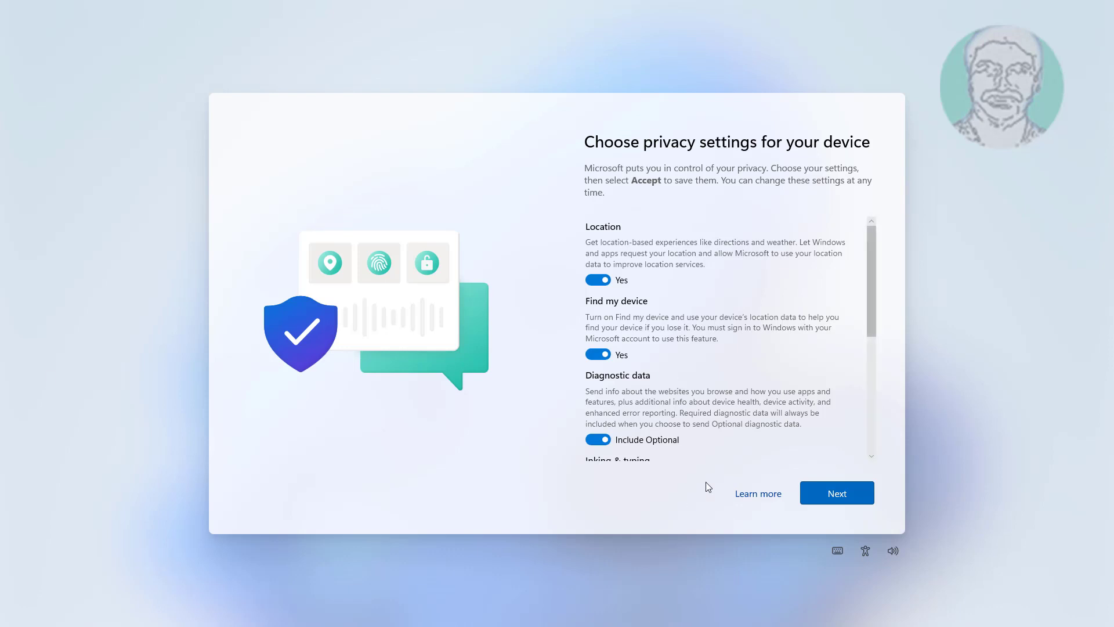
left_click(817, 493)
left_click(819, 497)
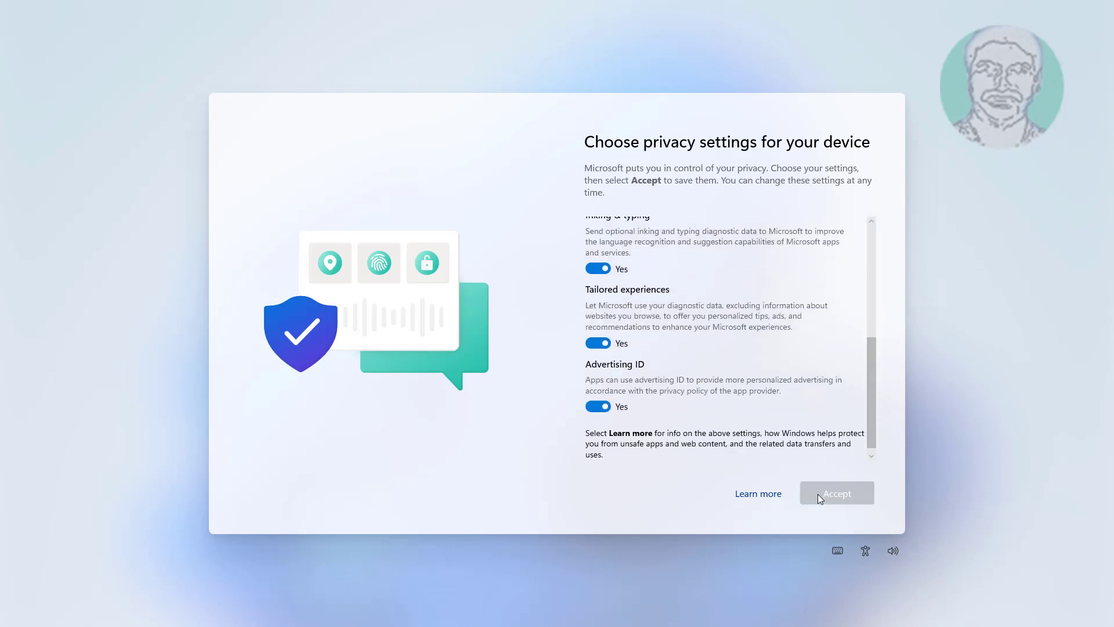
left_click(818, 496)
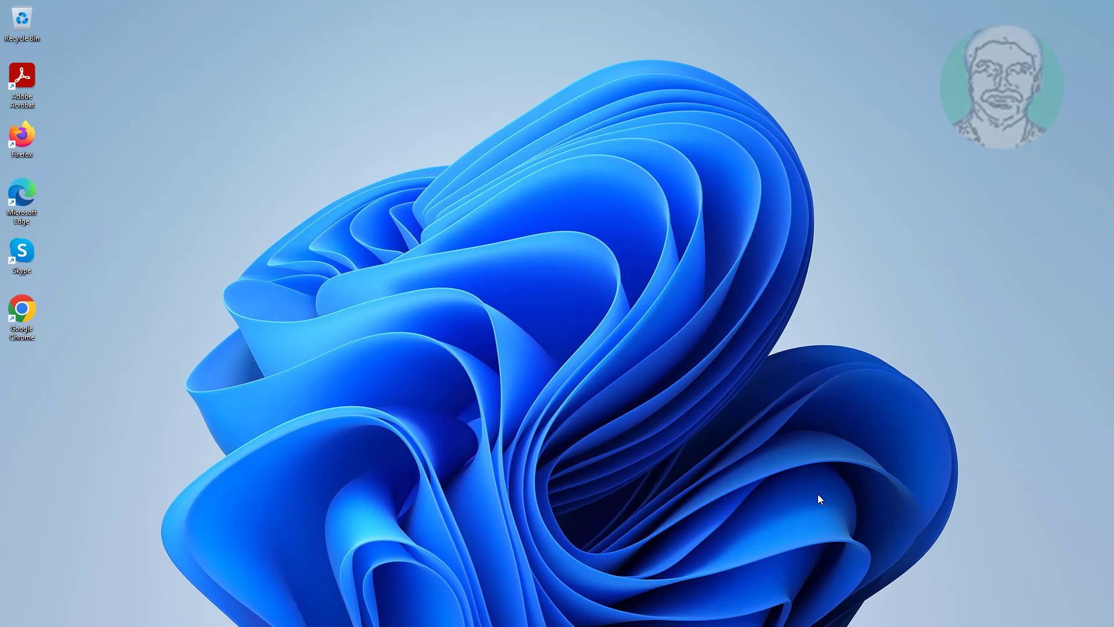
- Browse to This PC > Local Disk (C:) > Users and open the old user's profile folder, granting access
key("super")
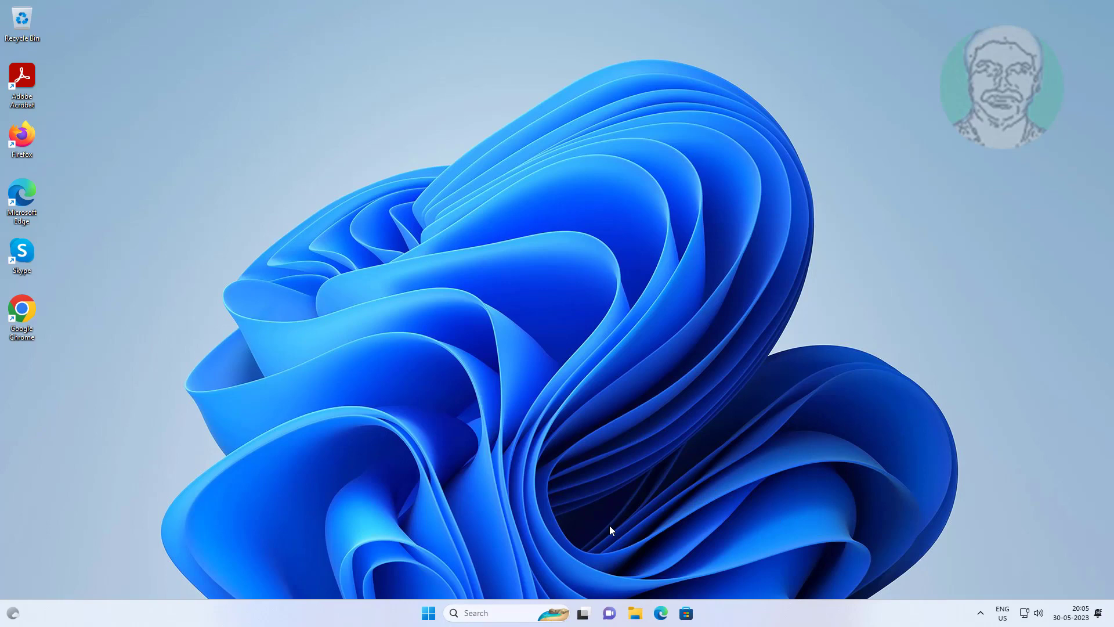
left_click(636, 613)
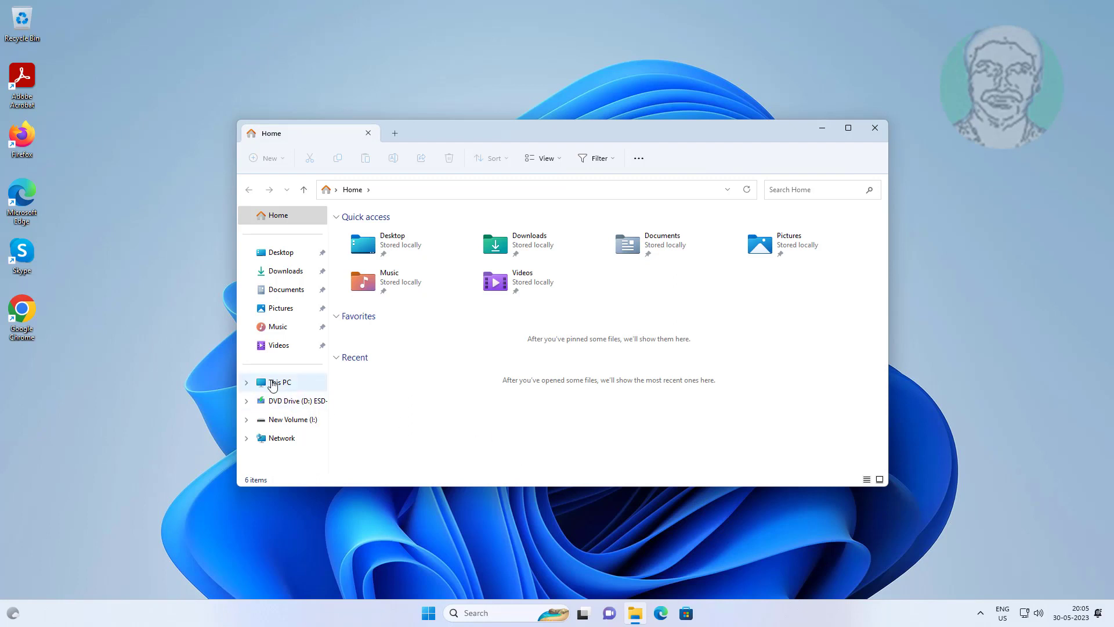
left_click(272, 383)
double_click(426, 326)
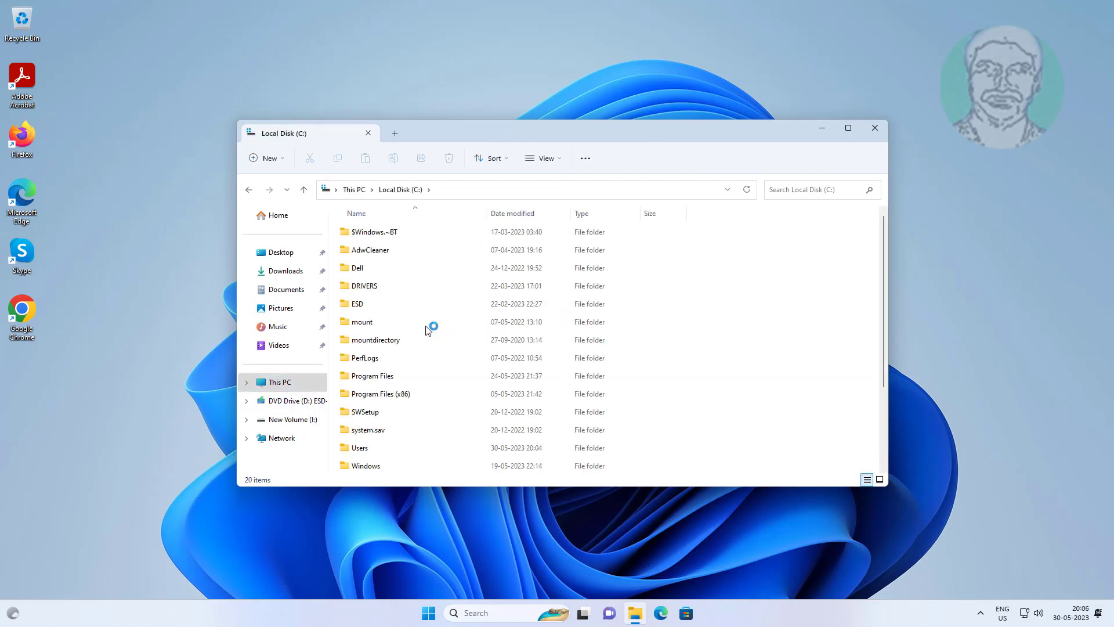
double_click(360, 450)
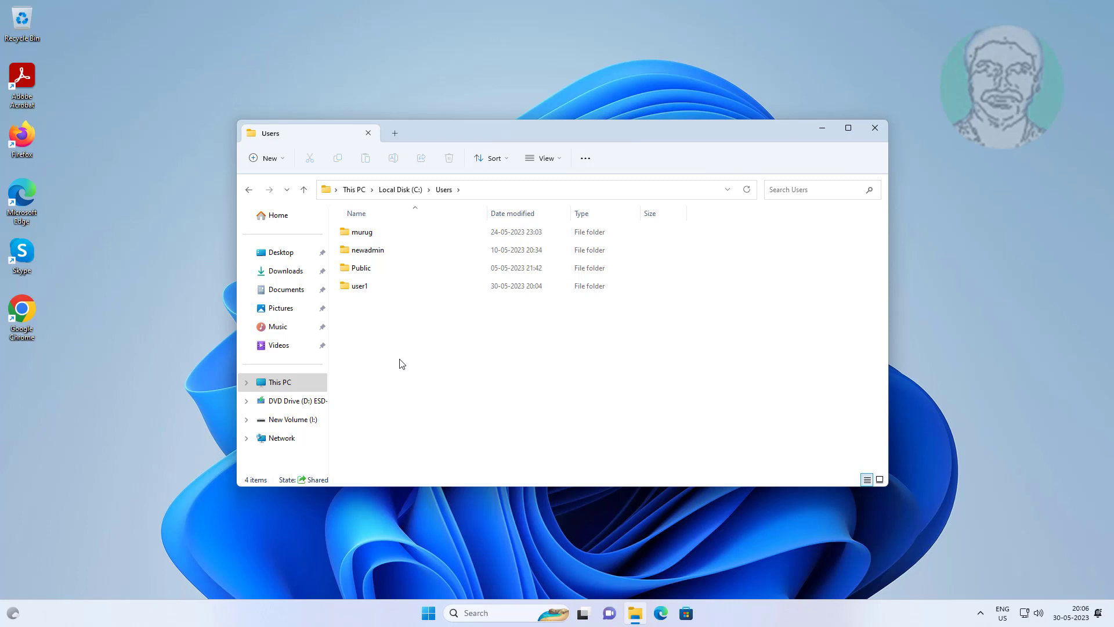
left_click(370, 234)
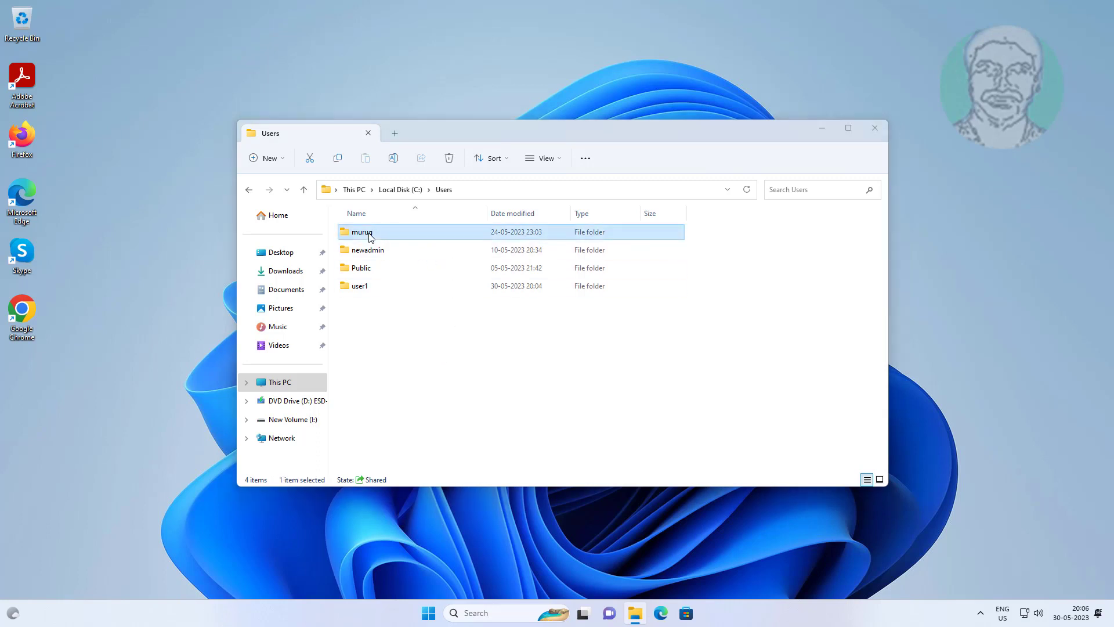
double_click(369, 235)
left_click(567, 322)
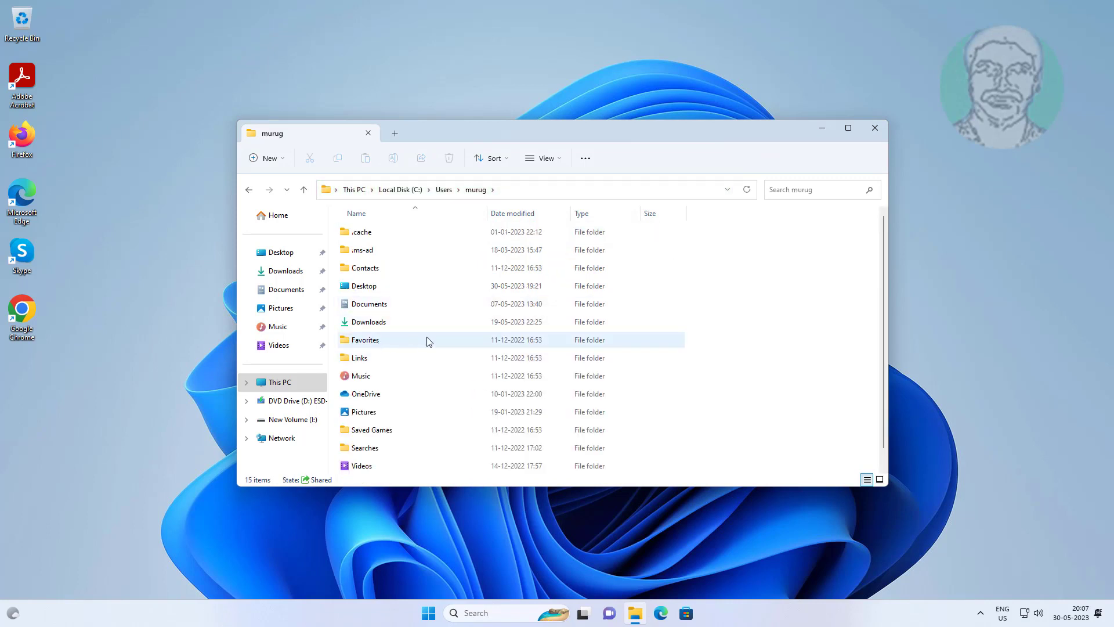
- In the old user's Documents, copy Balabolka, clearrecyclebin and both photos, leaving Windows out
double_click(381, 304)
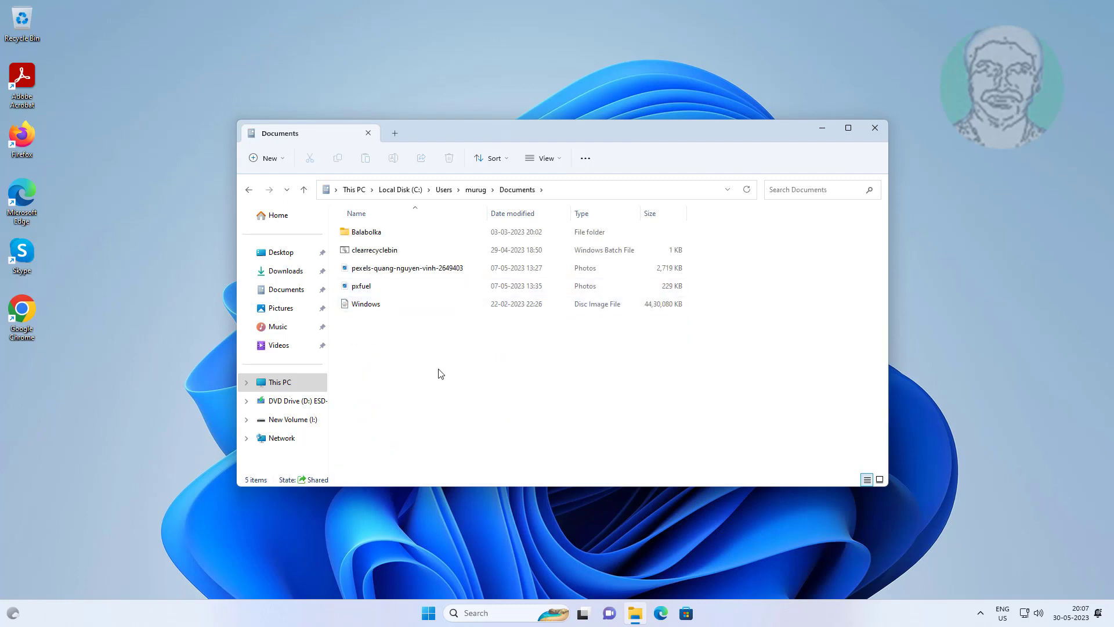
left_click(378, 291)
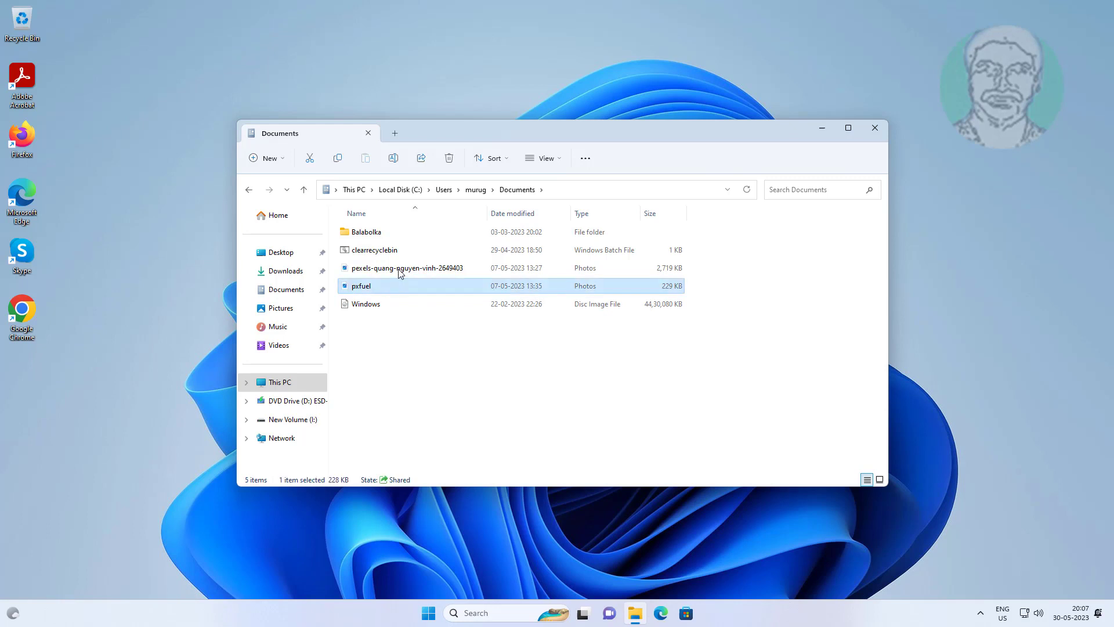
left_click(400, 271, "ctrl")
left_click(381, 249, "ctrl")
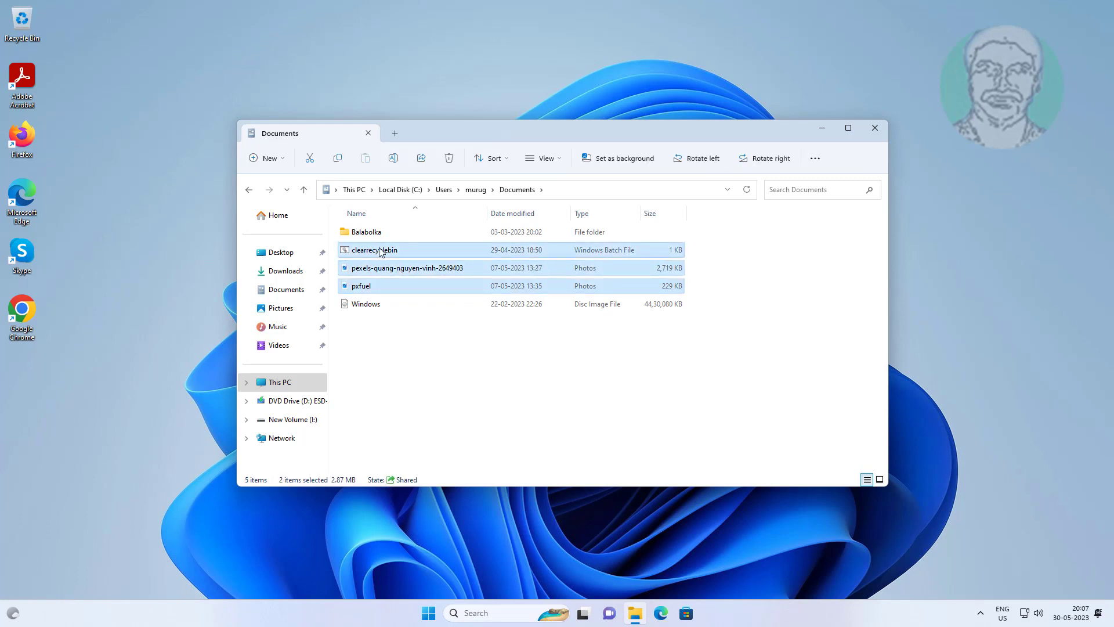
left_click(382, 238, "ctrl")
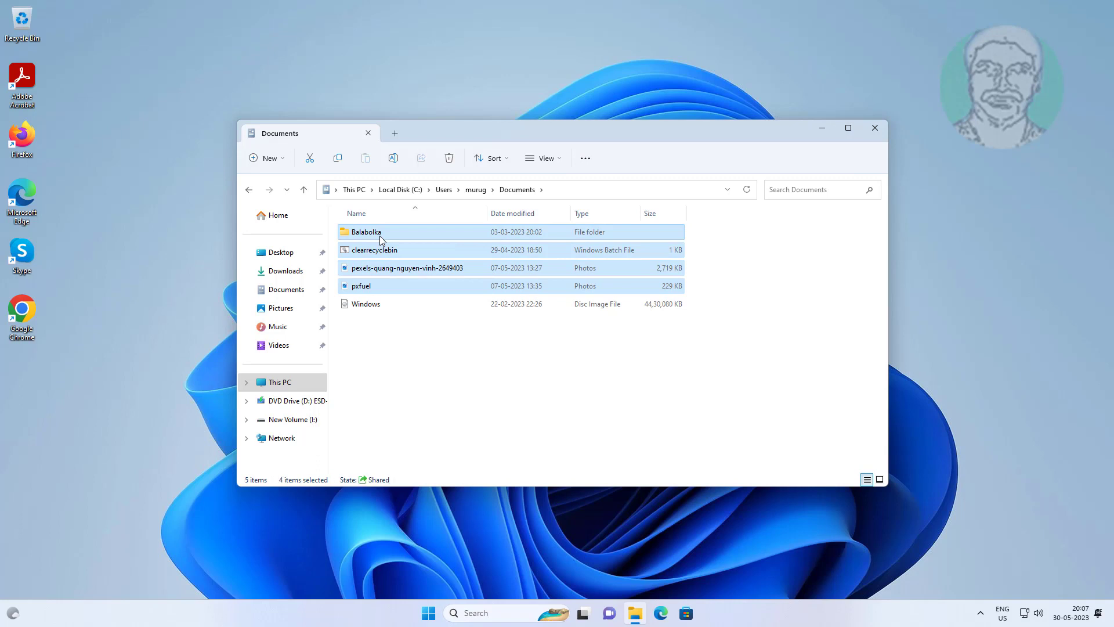
right_click(382, 238)
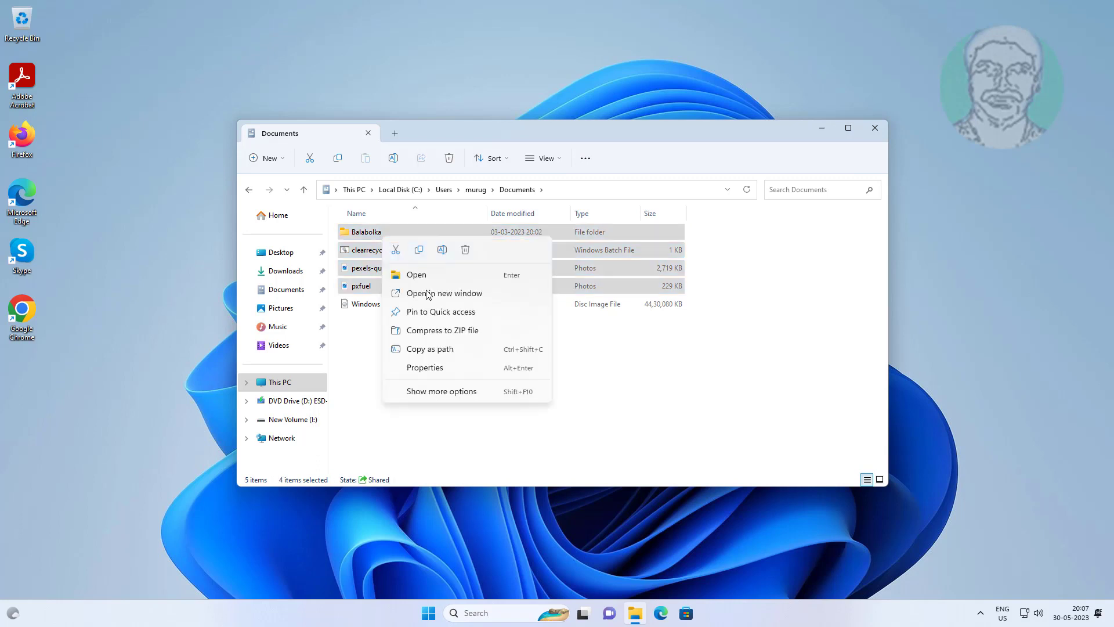
left_click(420, 250)
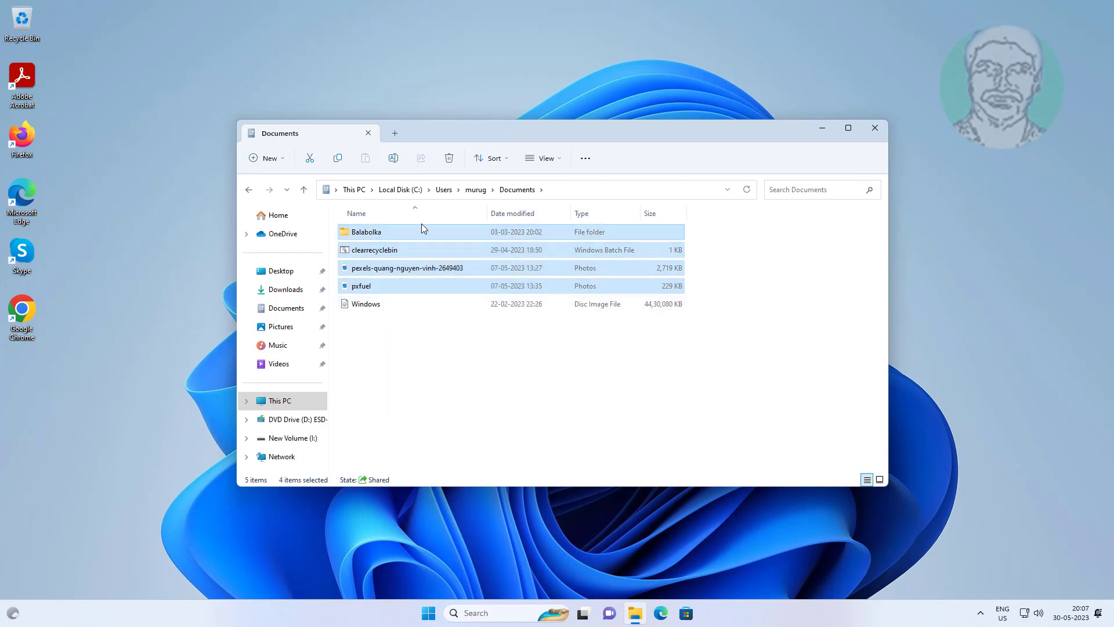
- Paste the four copied items into user1's Documents folder and close File Explorer
left_click(445, 191)
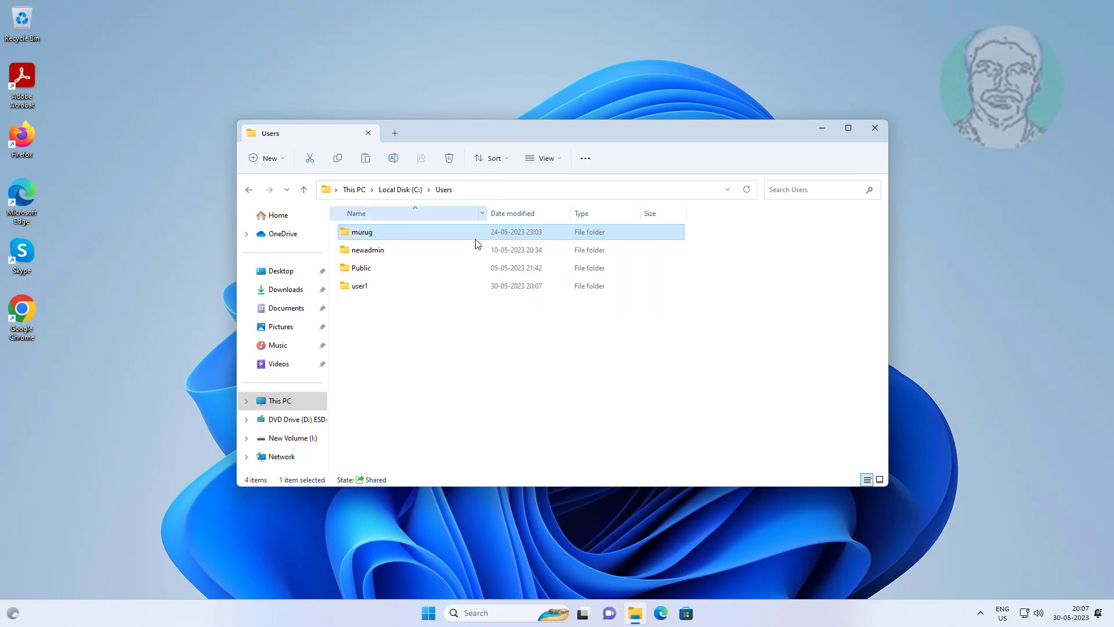
double_click(360, 285)
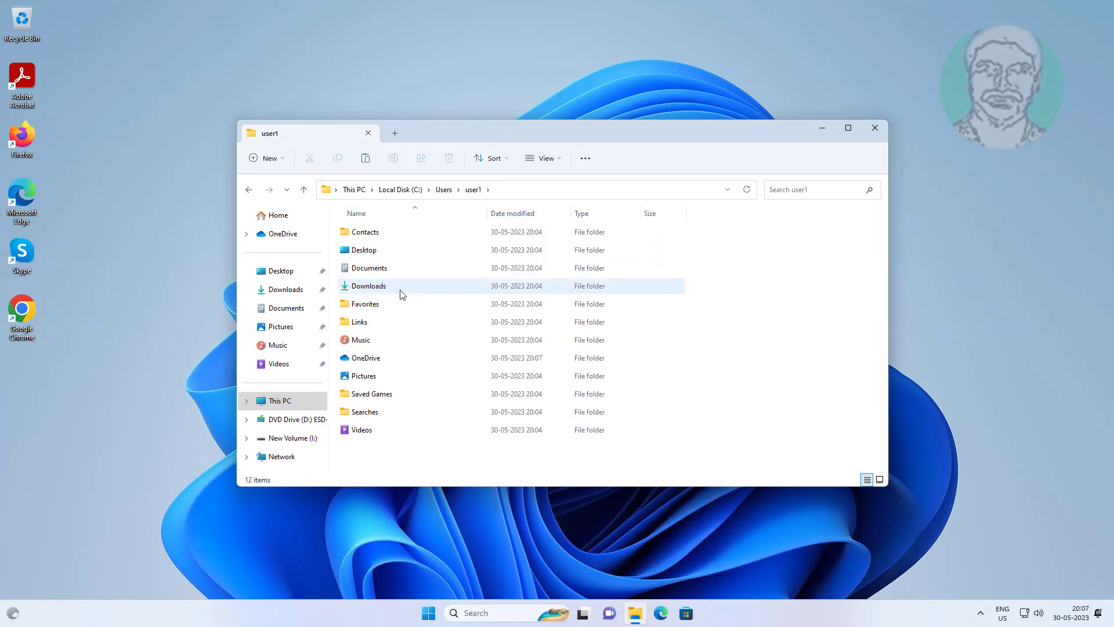
double_click(388, 270)
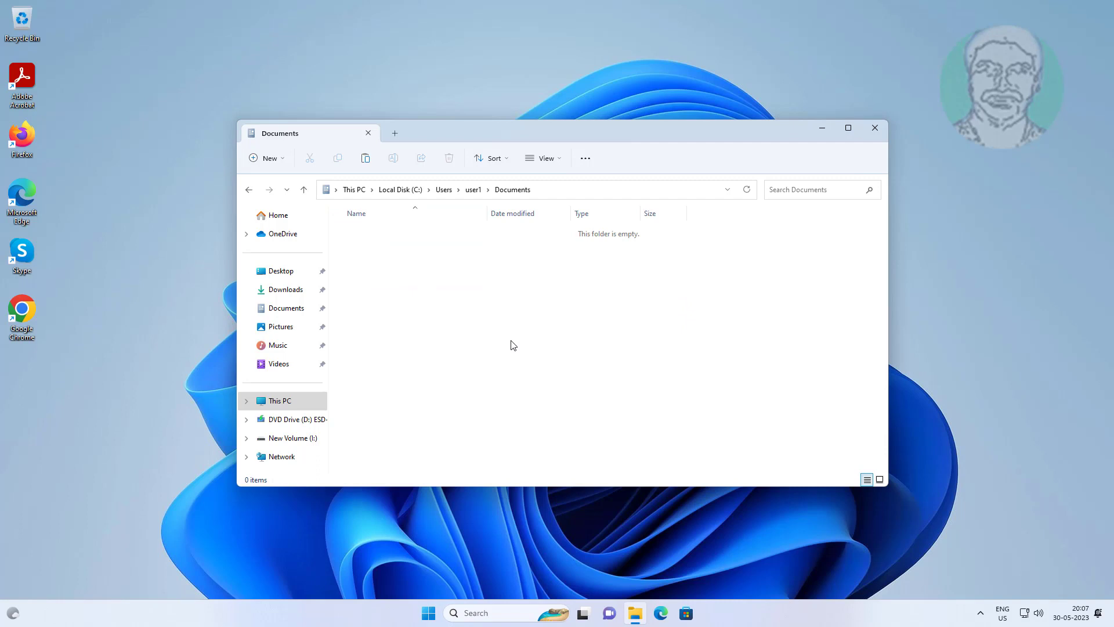
right_click(513, 342)
left_click(527, 360)
key("ctrl+v")
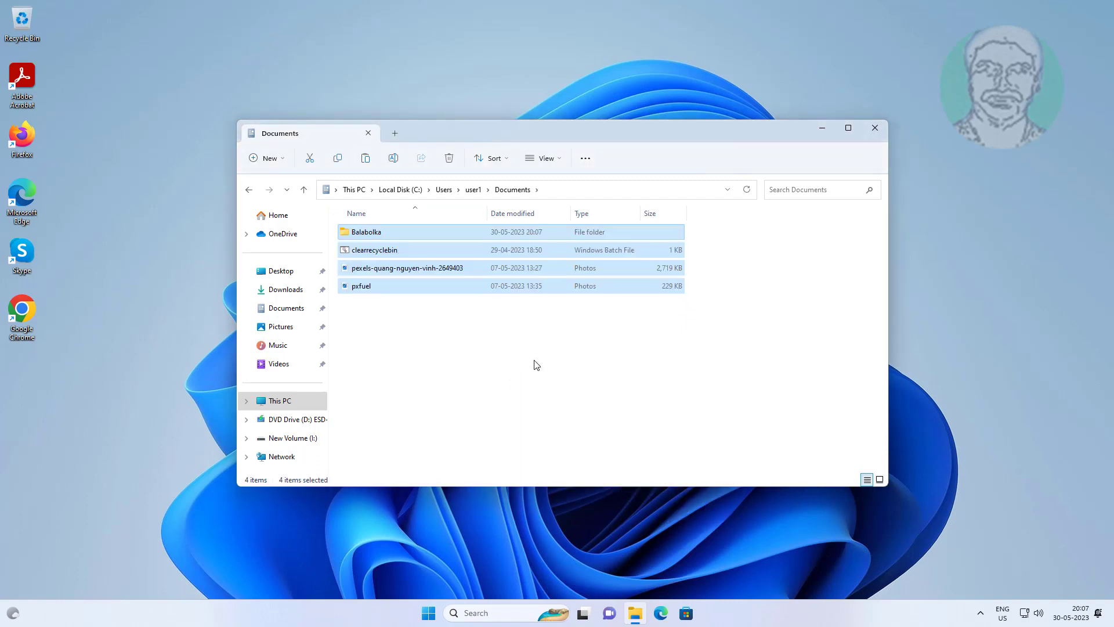
left_click(555, 423)
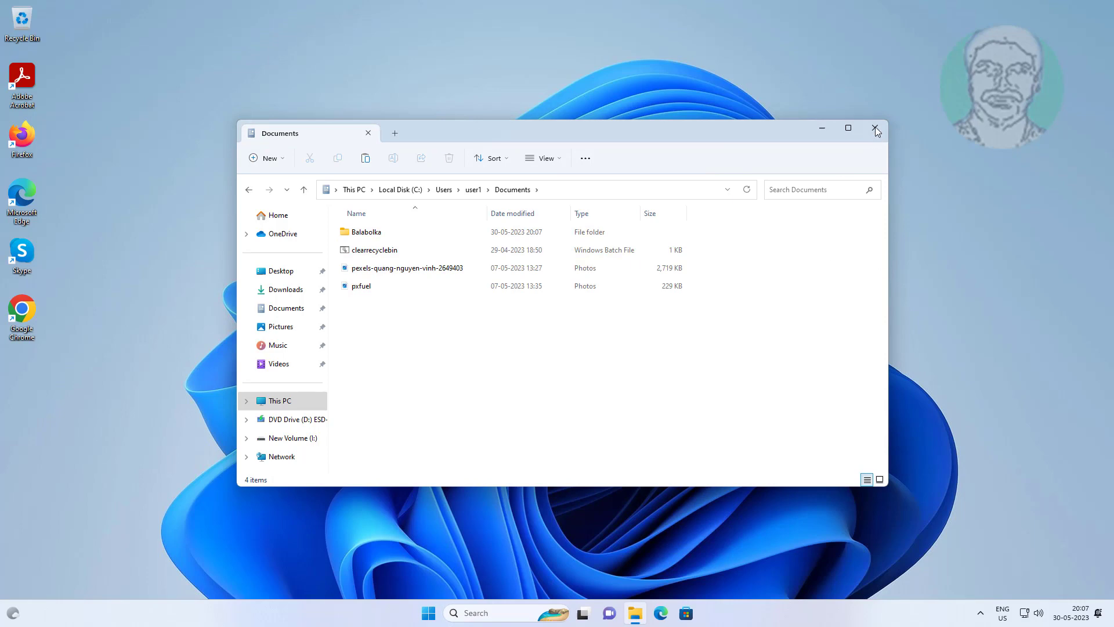